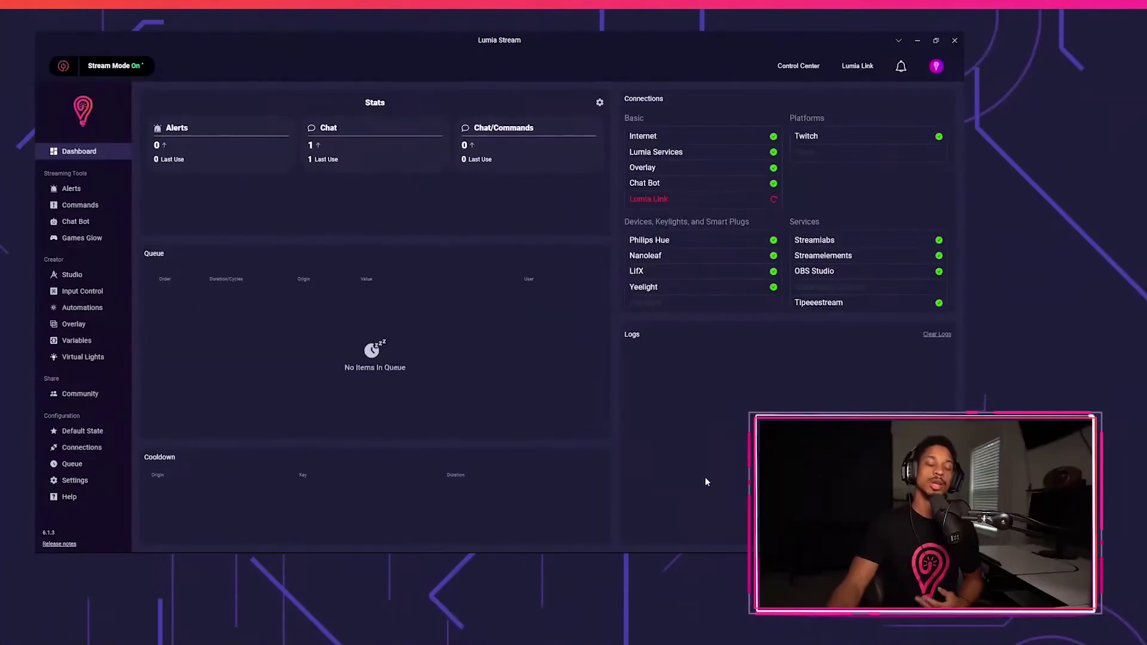
Step: Add a new chat command named tts with light type No Light Change
{"action": "left_click", "coordinate": [101, 207]}
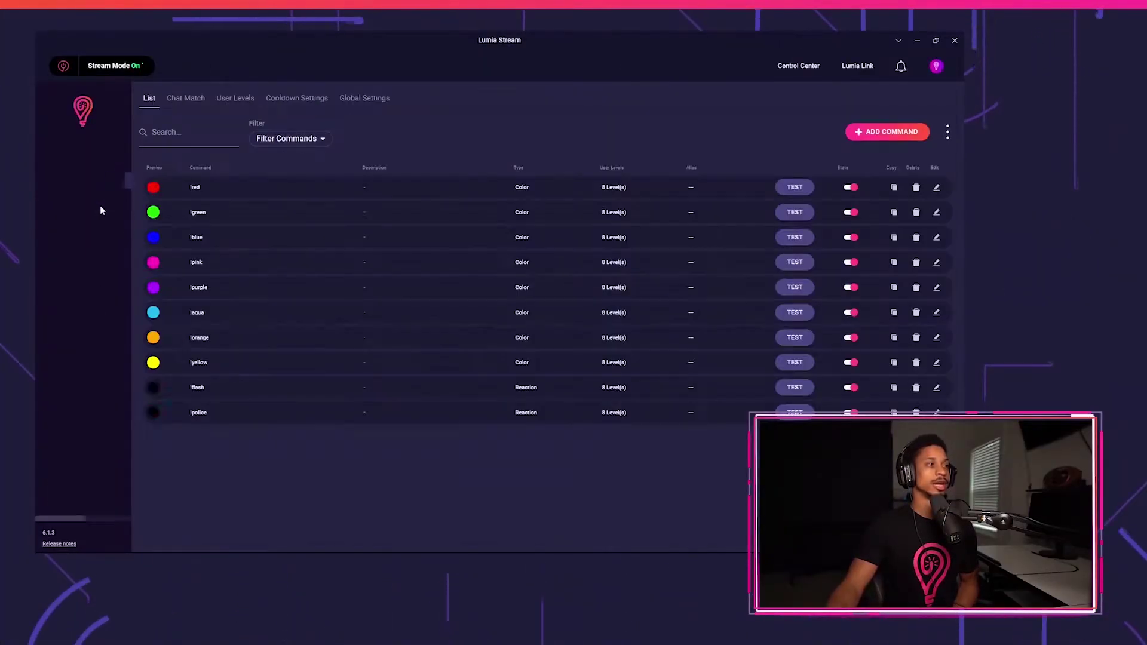
{"action": "left_click", "coordinate": [873, 133]}
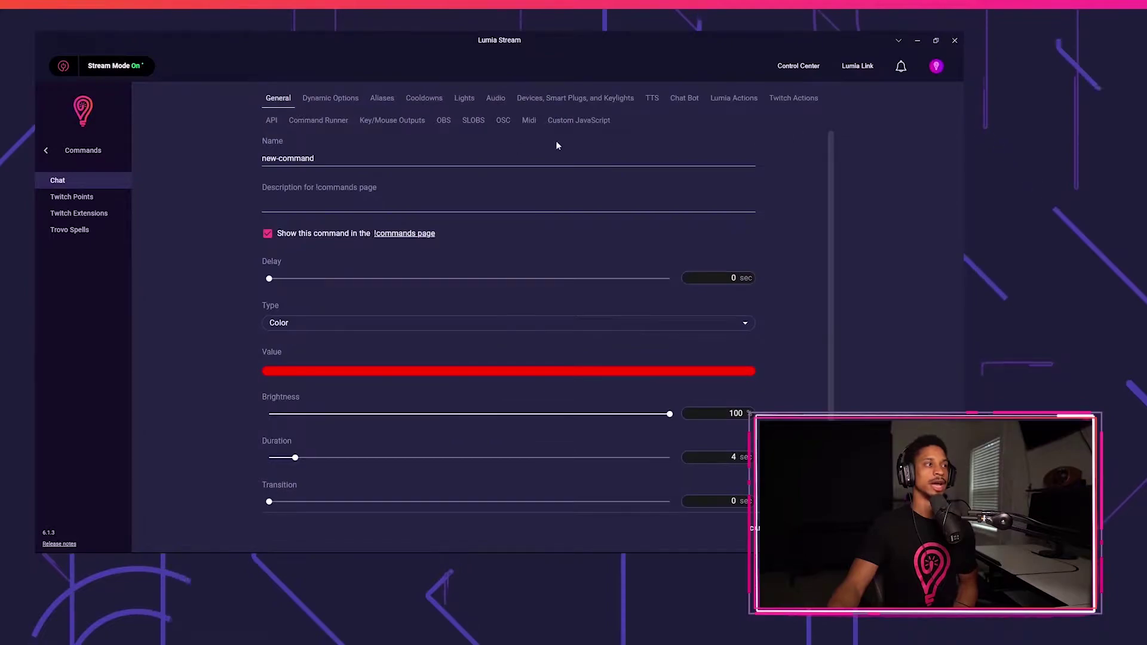
{"action": "left_click", "coordinate": [393, 161]}
{"action": "key", "text": "ctrl+a"}
{"action": "type", "text": "tts"}
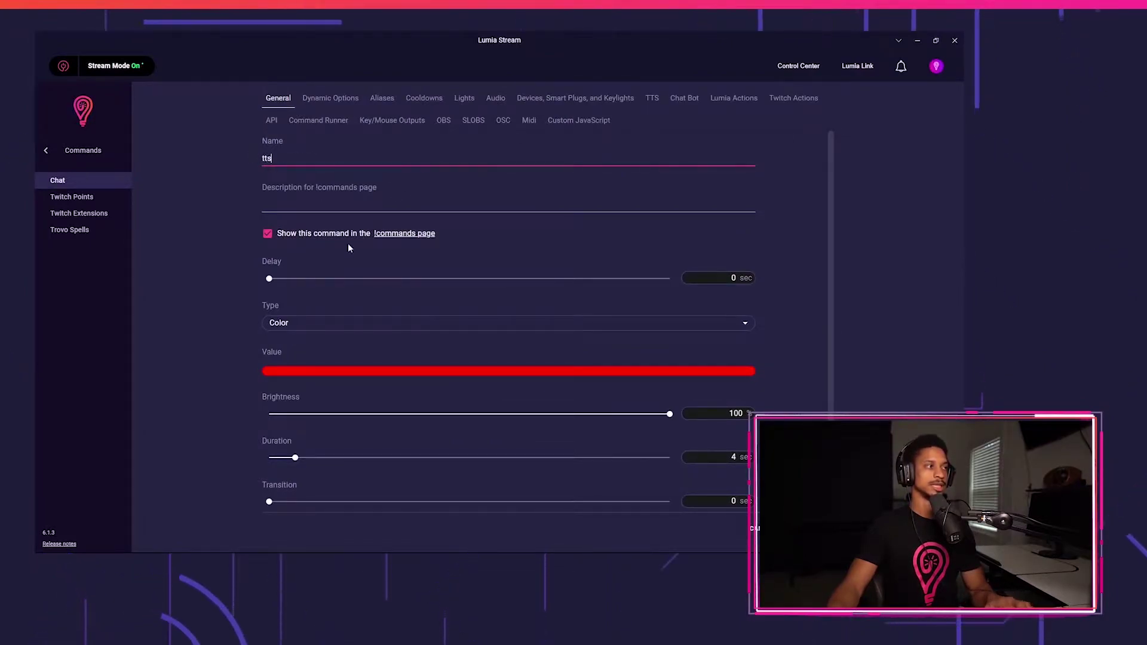
{"action": "left_click", "coordinate": [346, 325]}
{"action": "left_click", "coordinate": [336, 323]}
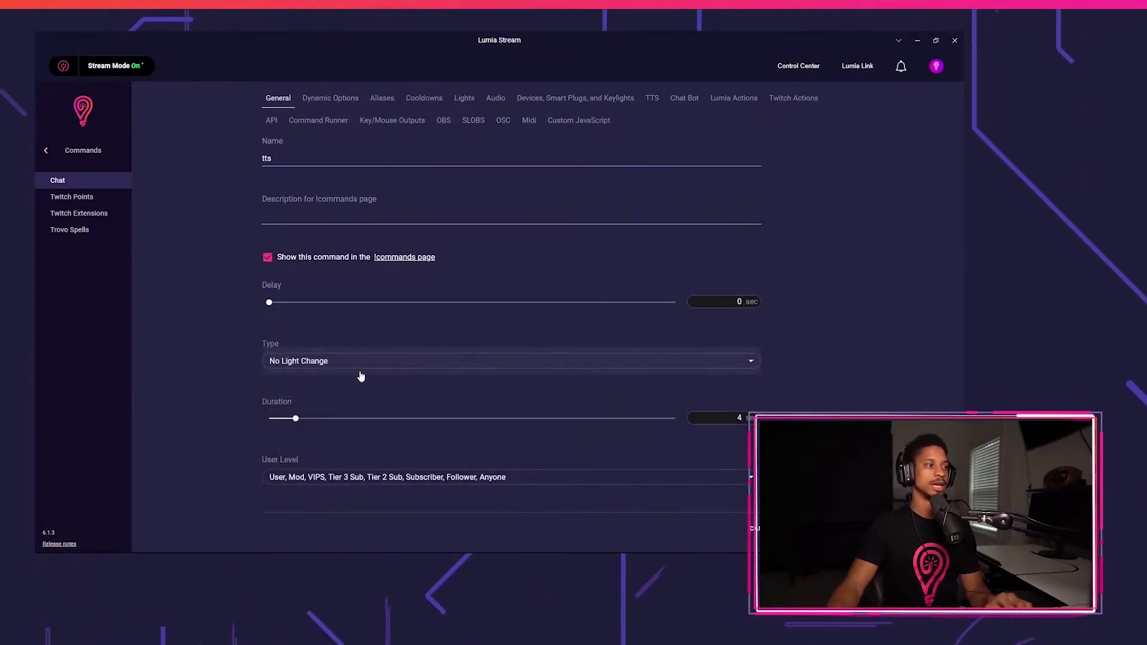
{"action": "left_click", "coordinate": [332, 100]}
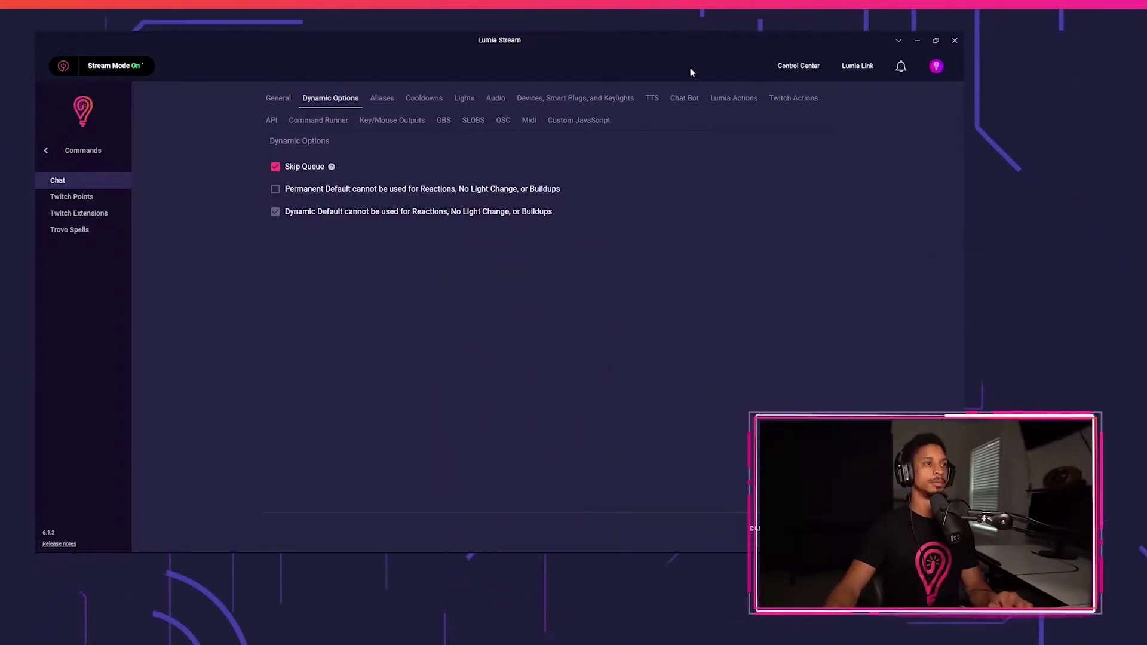
Step: Enable TTS for tts with the template '{{username=lumia}} used {{command}}'
{"action": "left_click", "coordinate": [652, 99]}
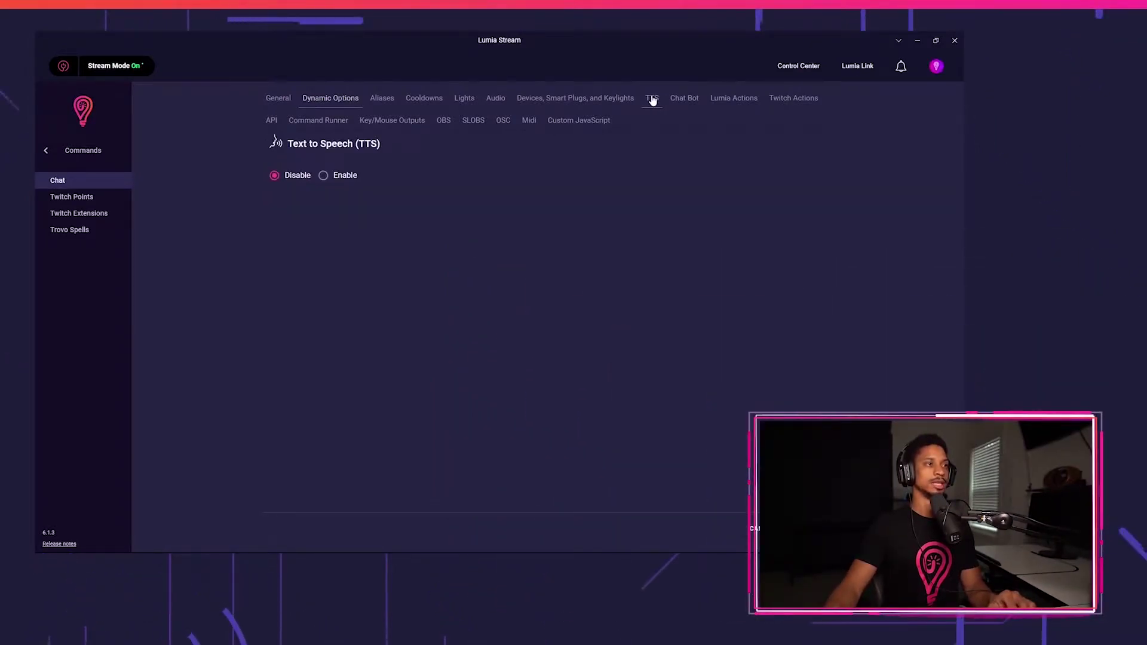
{"action": "left_click", "coordinate": [322, 175]}
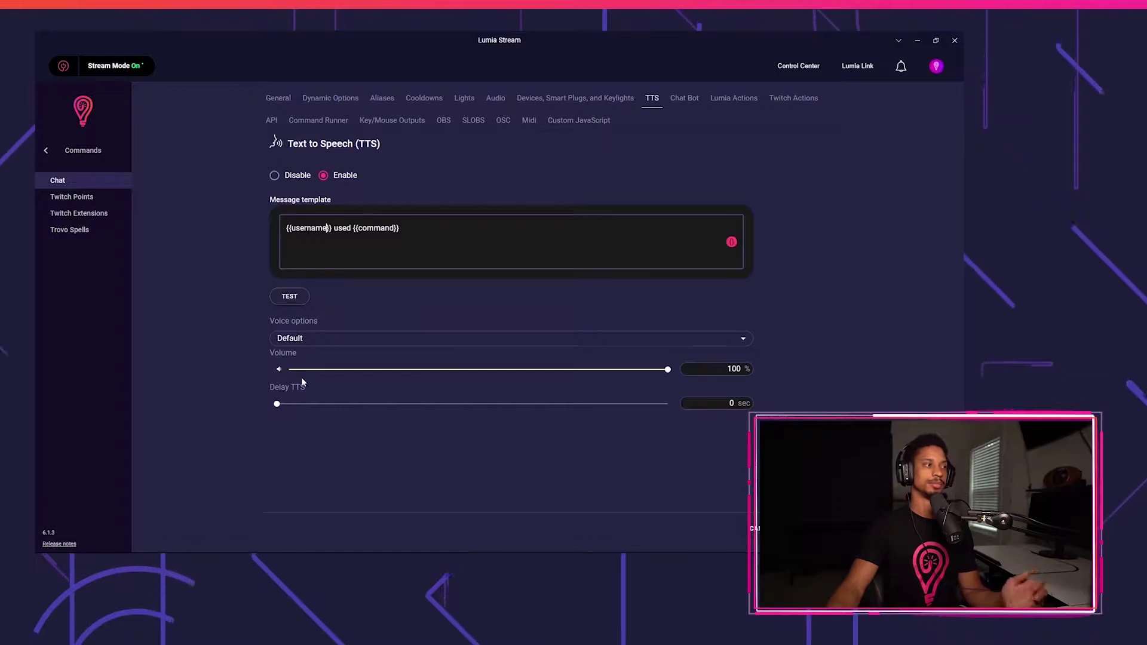
{"action": "type", "text": "="}
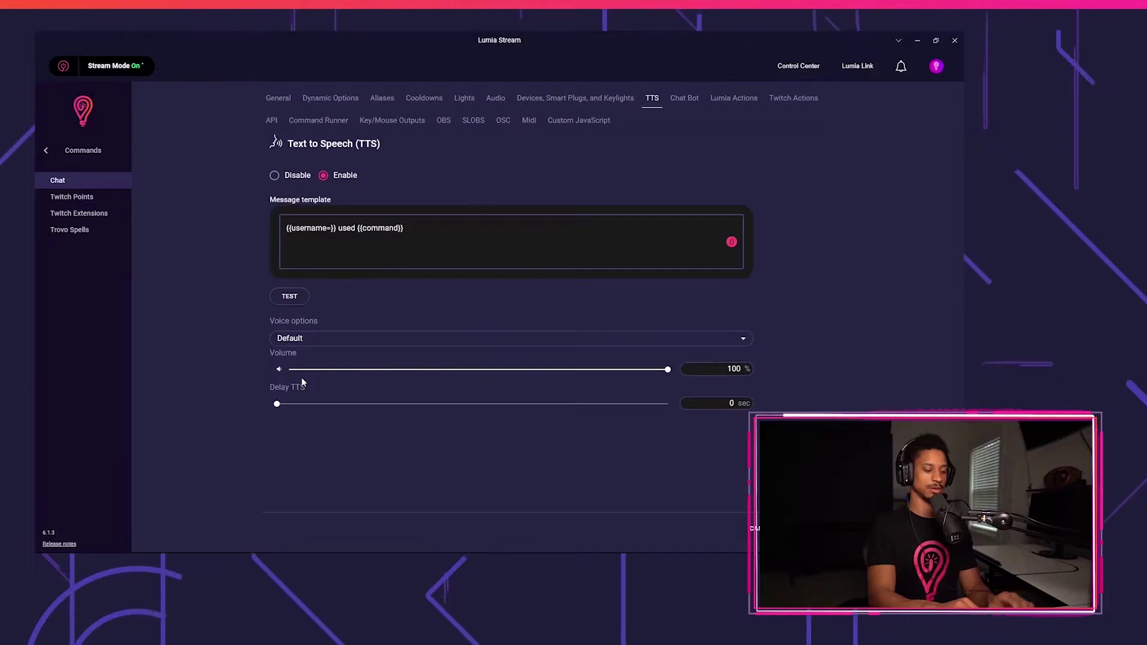
{"action": "type", "text": "lumia"}
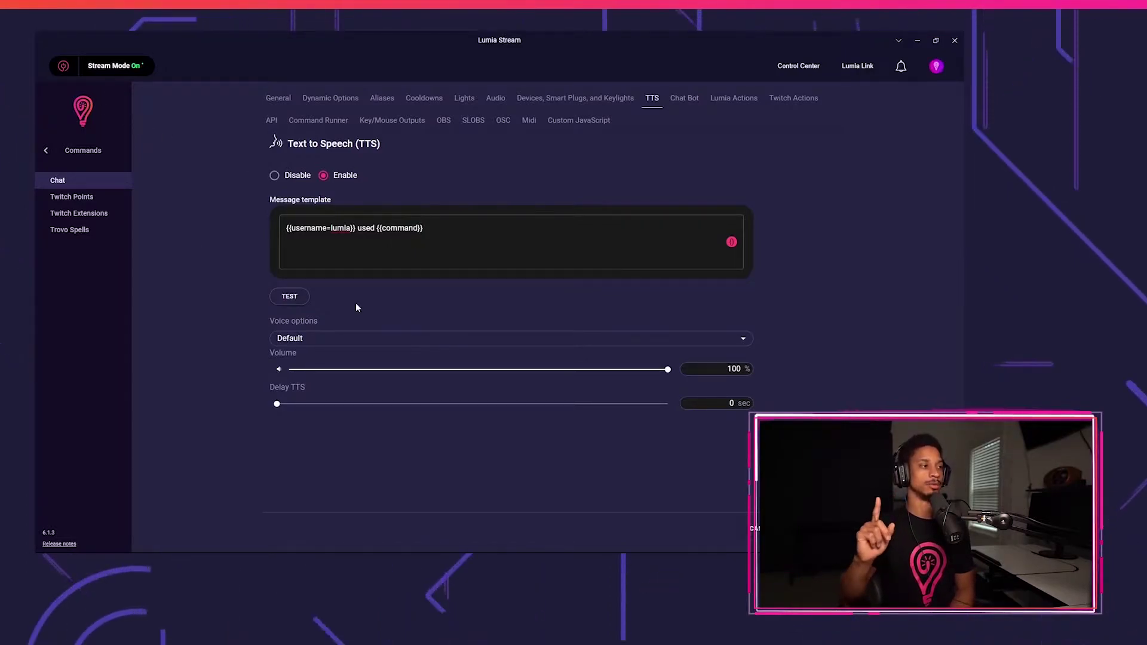
Step: Pick Brian from the voice list for the tts command's speech
{"action": "left_click", "coordinate": [347, 337]}
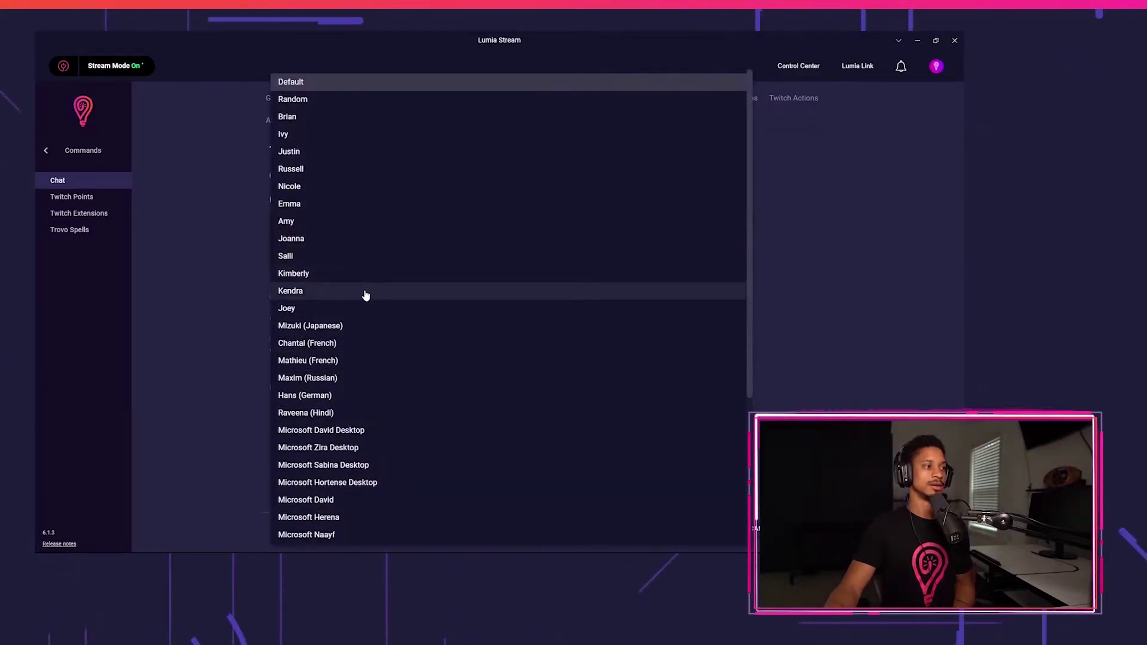
{"action": "scroll", "coordinate": [380, 295], "scroll_direction": "down", "scroll_amount": 3}
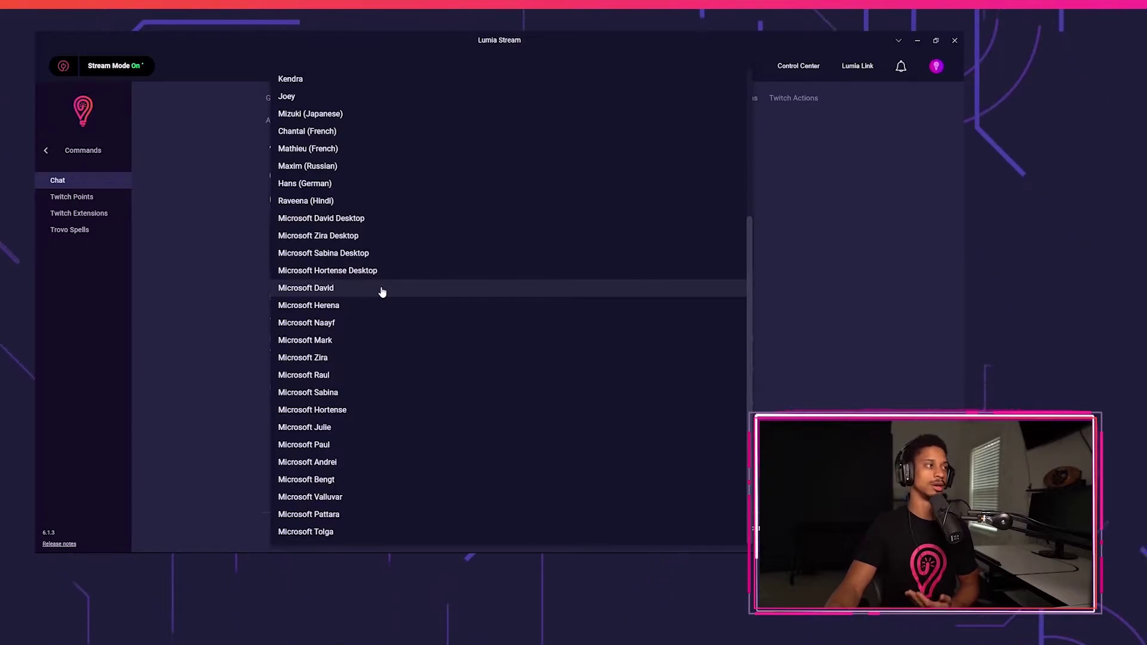
{"action": "scroll", "coordinate": [382, 291], "scroll_direction": "up", "scroll_amount": 3}
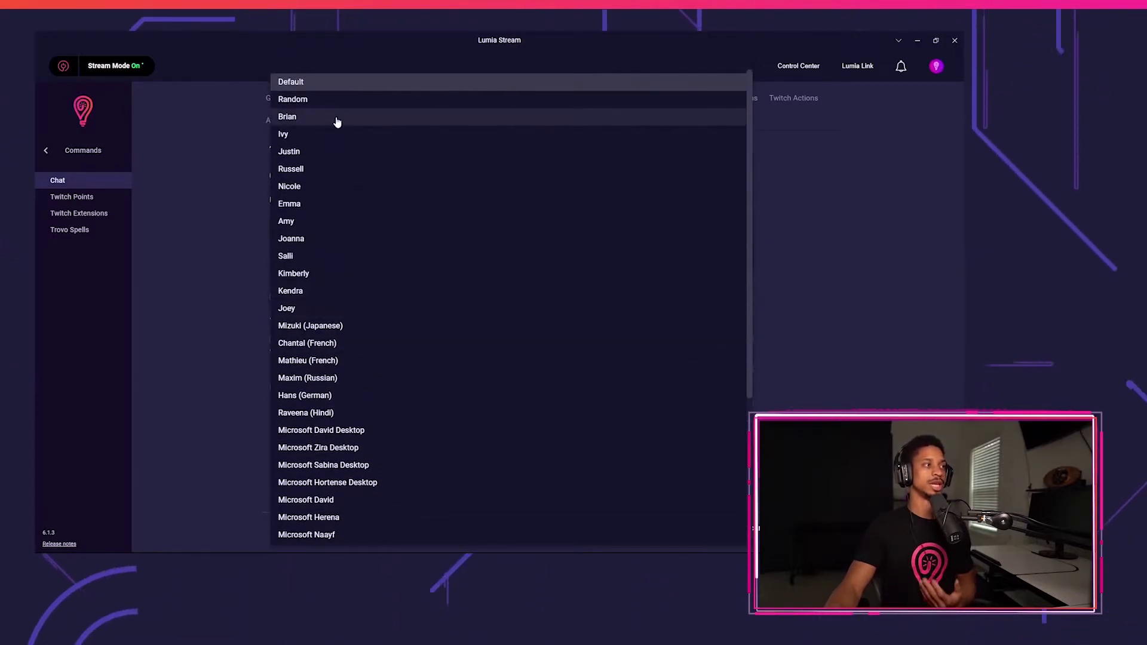
{"action": "left_click", "coordinate": [336, 120]}
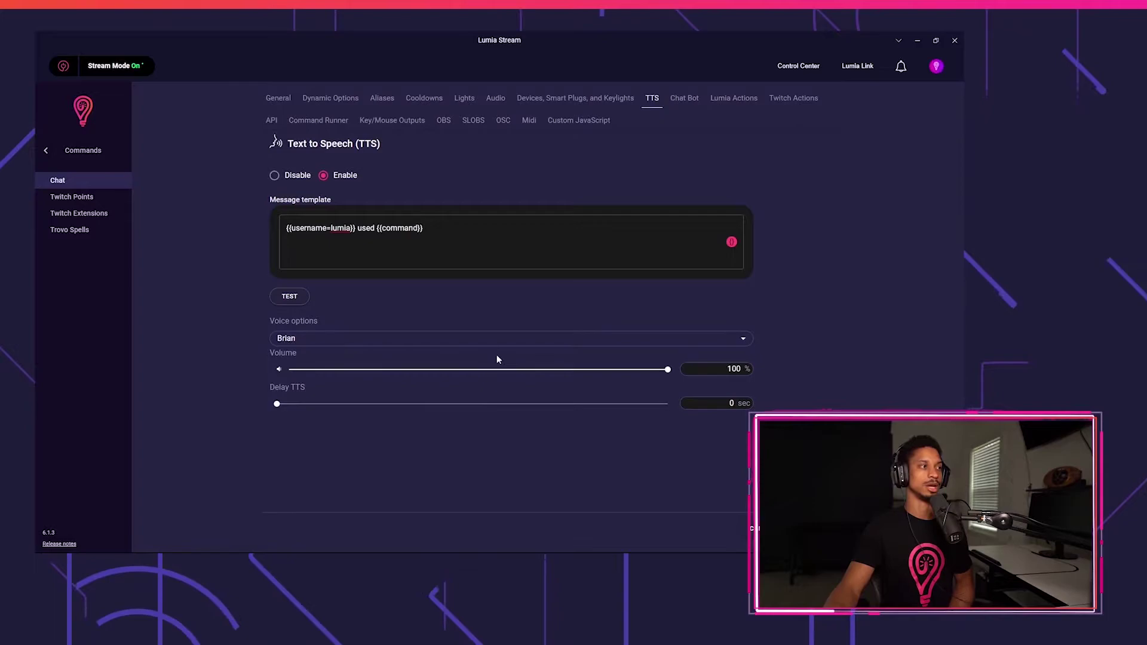
Step: Replace the TTS message template with {{message}} and save the tts command
{"action": "left_click", "coordinate": [461, 245]}
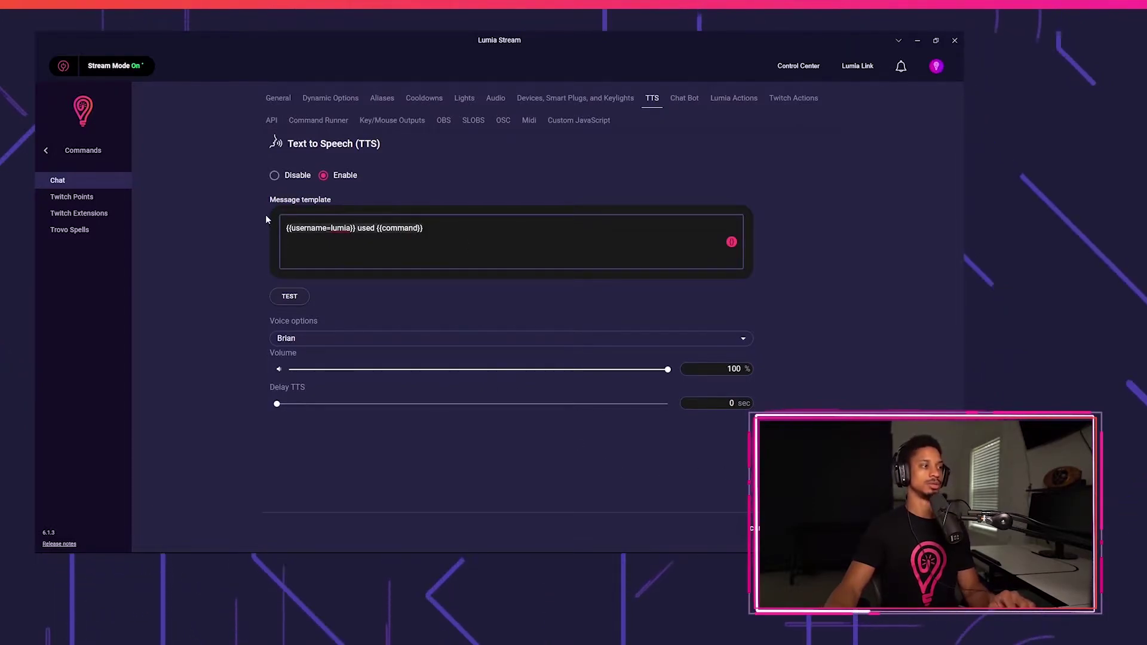
{"action": "key", "text": "ctrl+a"}
{"action": "key", "text": "BackSpace"}
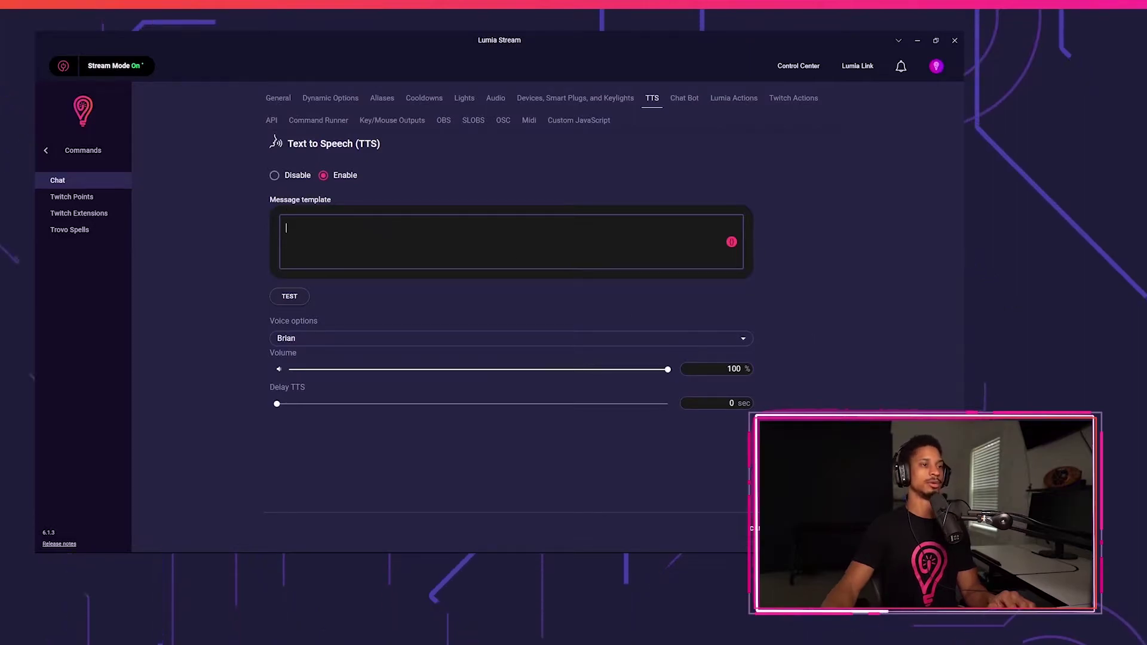
{"action": "left_click", "coordinate": [731, 242]}
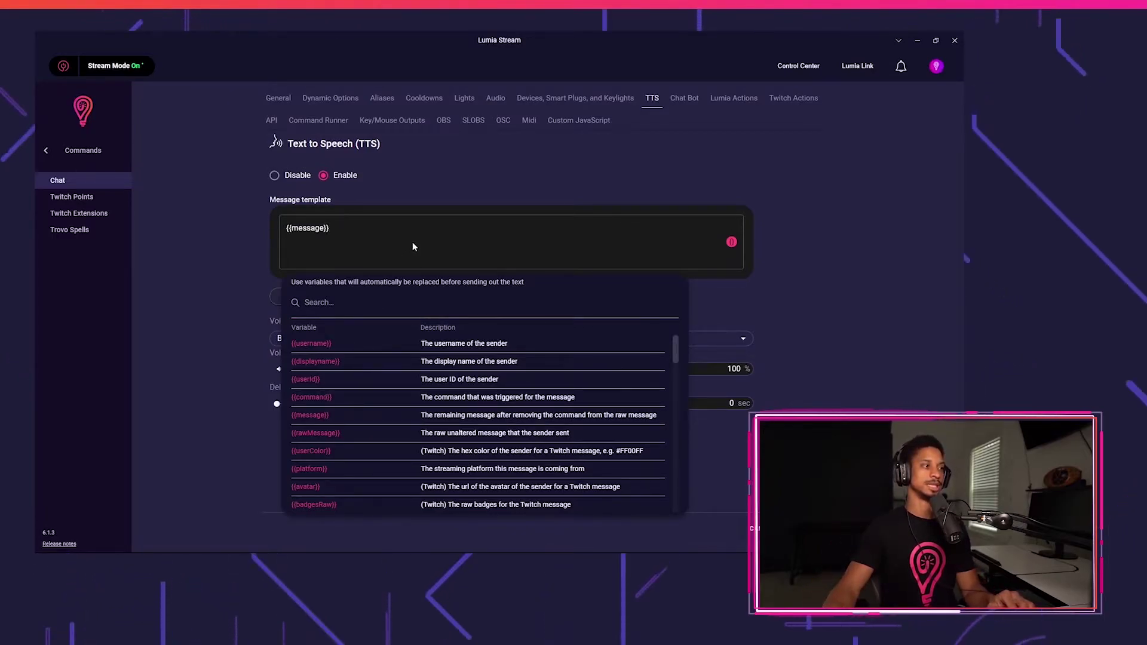
{"action": "left_click", "coordinate": [717, 455]}
{"action": "key", "text": "Escape"}
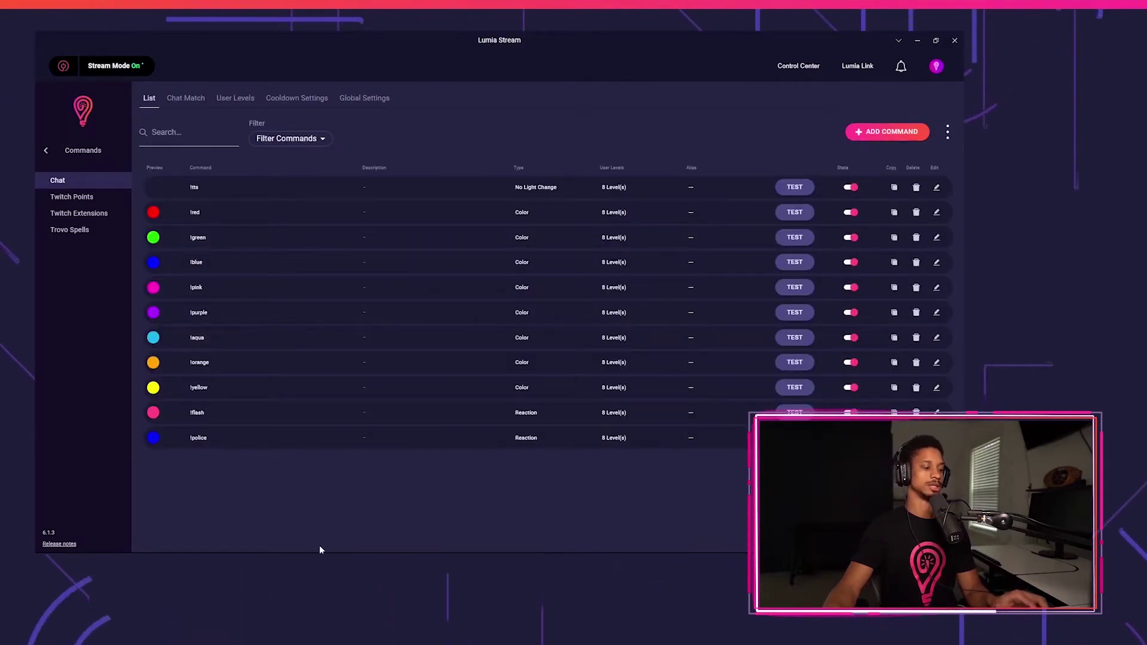
Step: Send '!tts hey there' in the Twitch stream chat to test the command
{"action": "key", "text": "alt+Tab"}
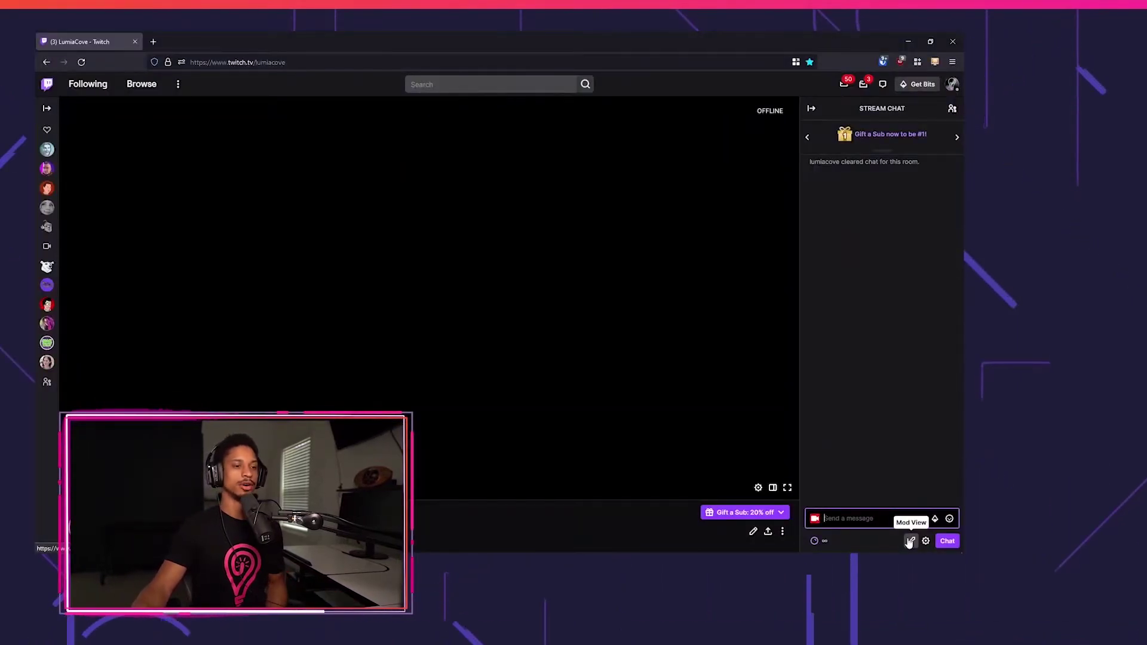
{"action": "type", "text": "!tt"}
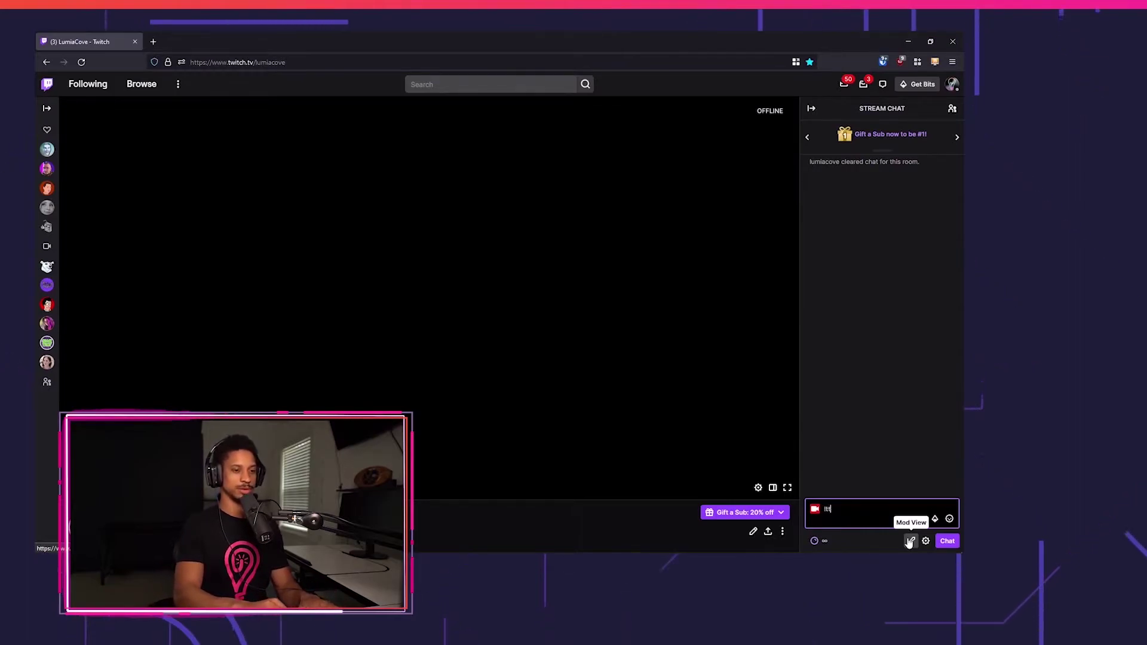
{"action": "type", "text": "s hey there"}
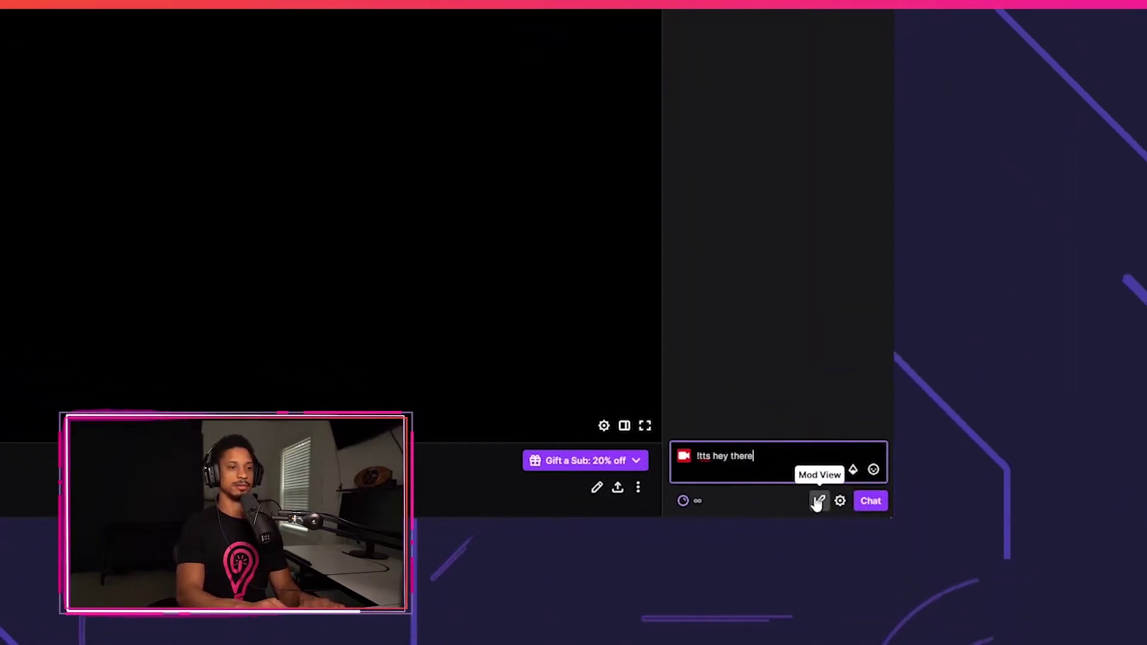
{"action": "key", "text": "Return"}
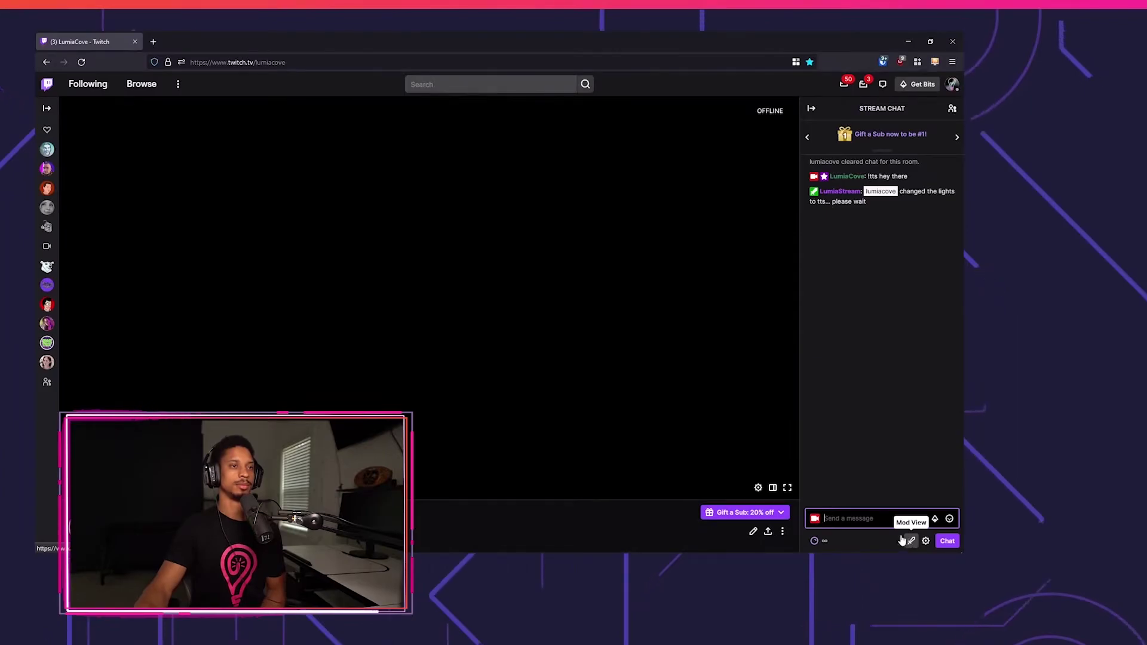
Step: Add a Twitch Points command named say with light type No Light Change
{"action": "key", "text": "alt+Tab"}
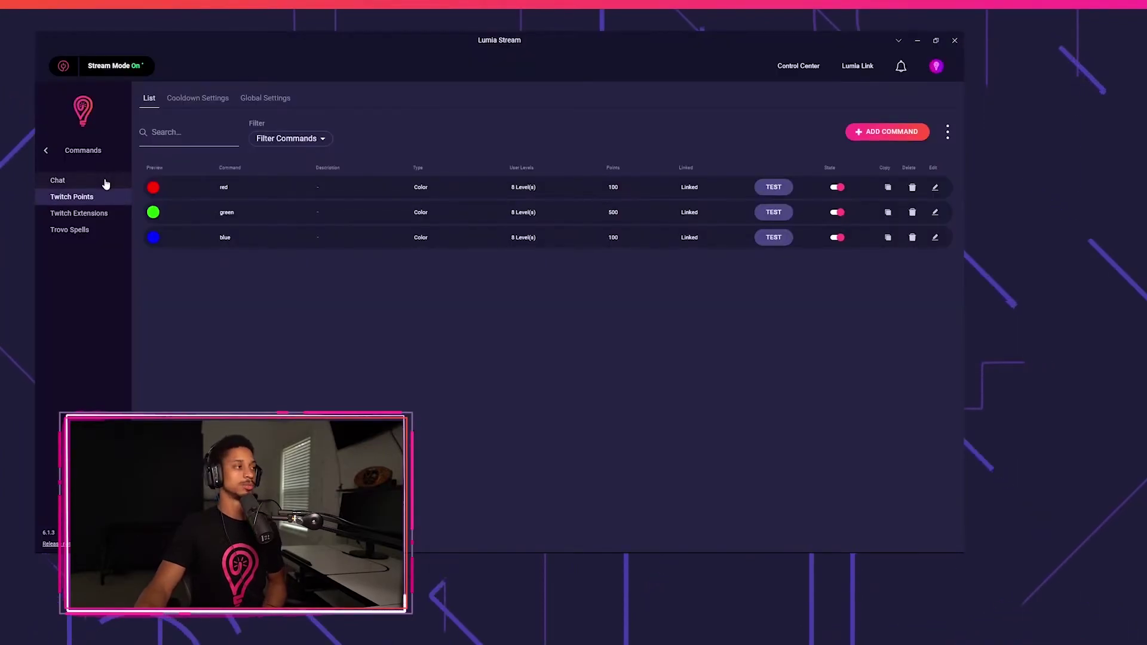
{"action": "left_click", "coordinate": [887, 133]}
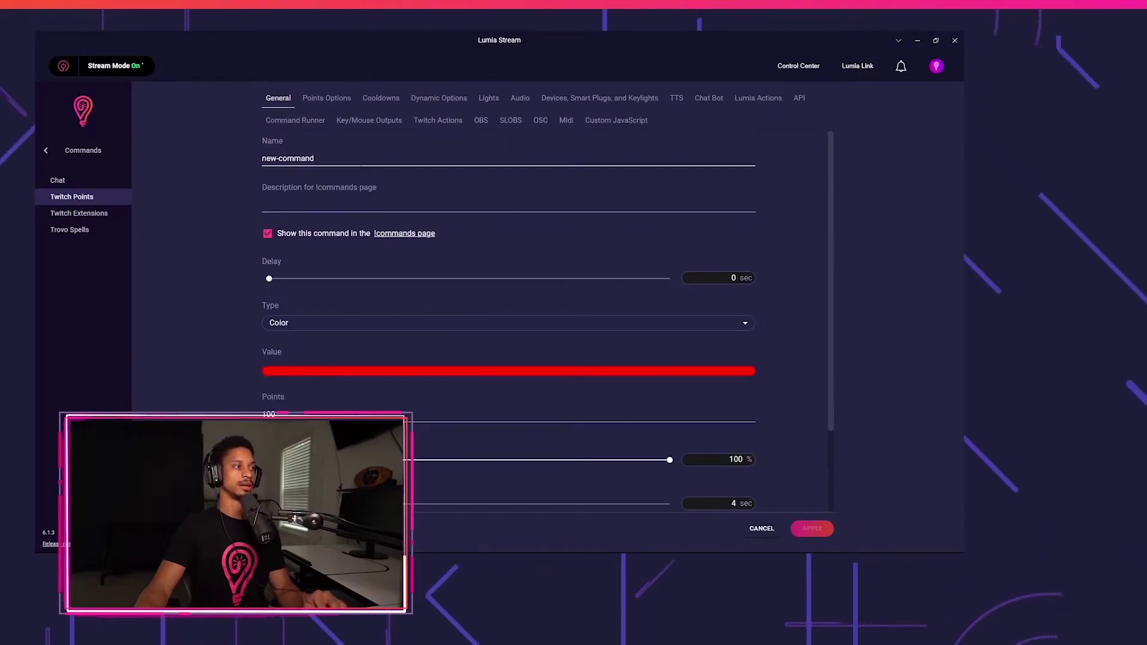
{"action": "left_click", "coordinate": [419, 159]}
{"action": "key", "text": "ctrl+a"}
{"action": "type", "text": "sau"}
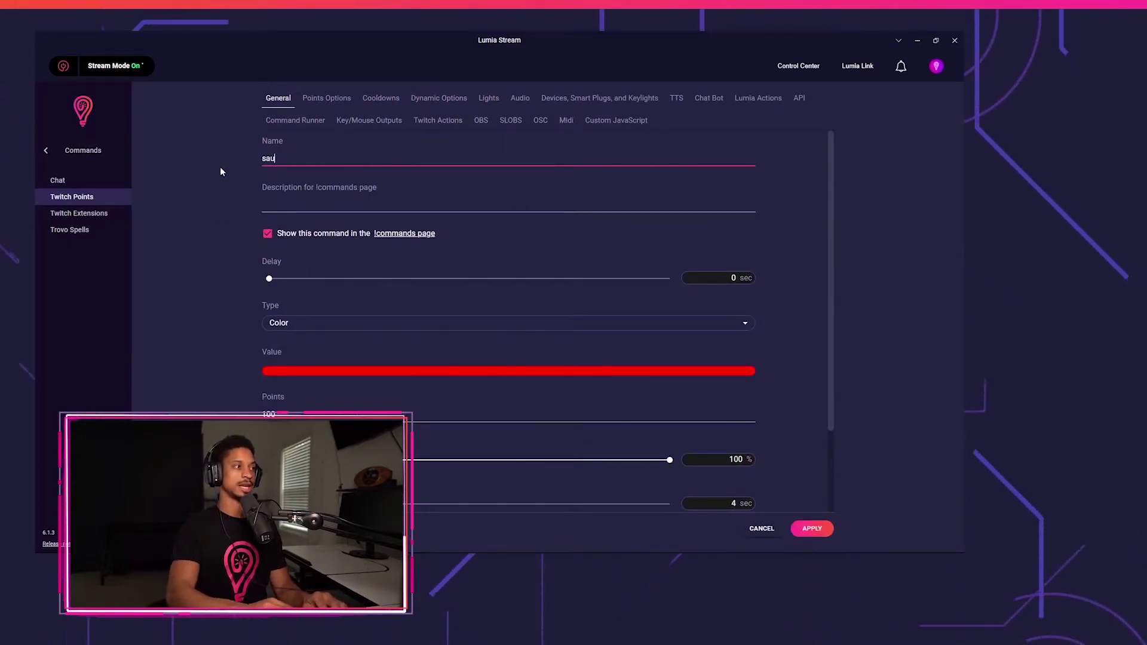
{"action": "key", "text": "BackSpace"}
{"action": "type", "text": "y"}
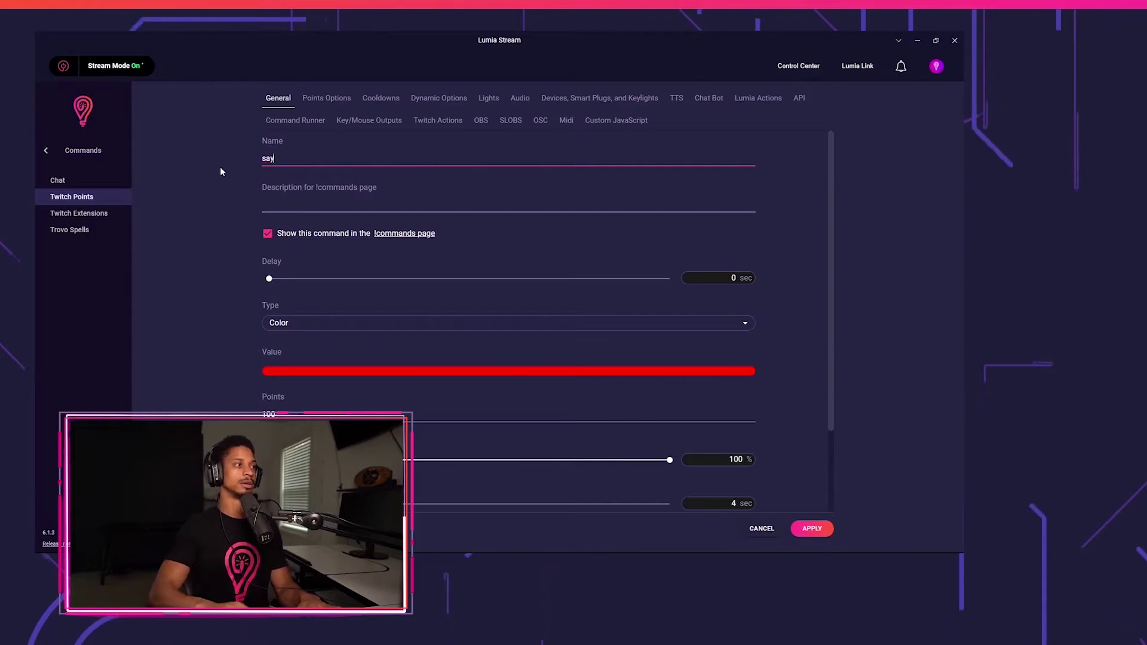
{"action": "left_click", "coordinate": [397, 325]}
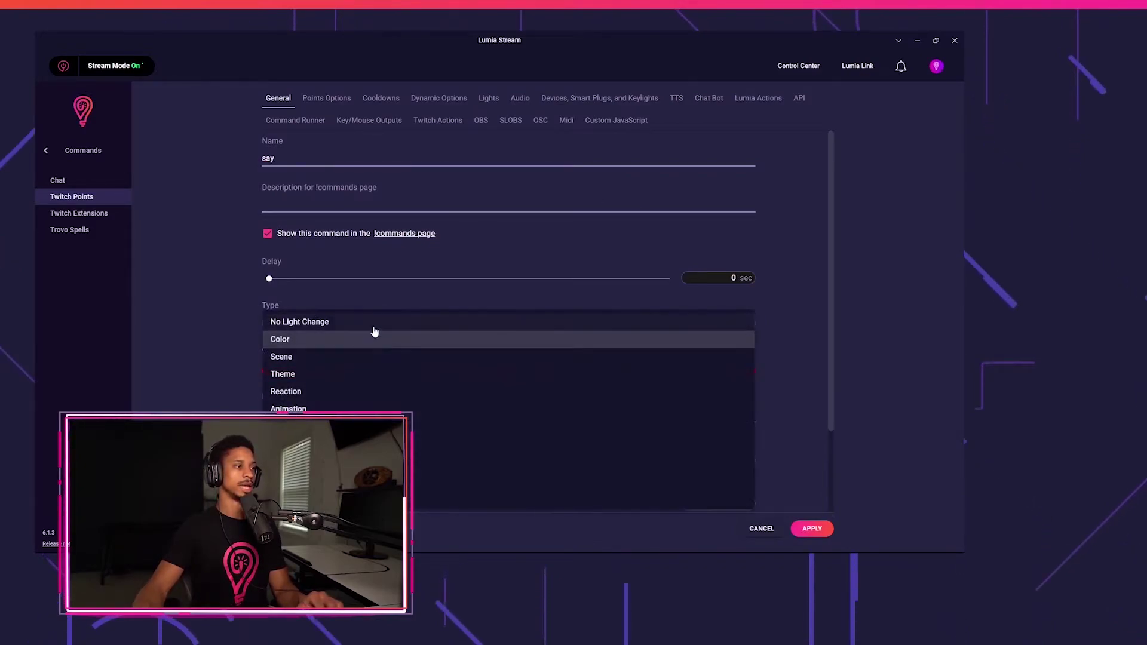
{"action": "left_click", "coordinate": [358, 320]}
Step: Require a user message for the say redemption, described as 'Enter your message'
{"action": "left_click", "coordinate": [319, 102]}
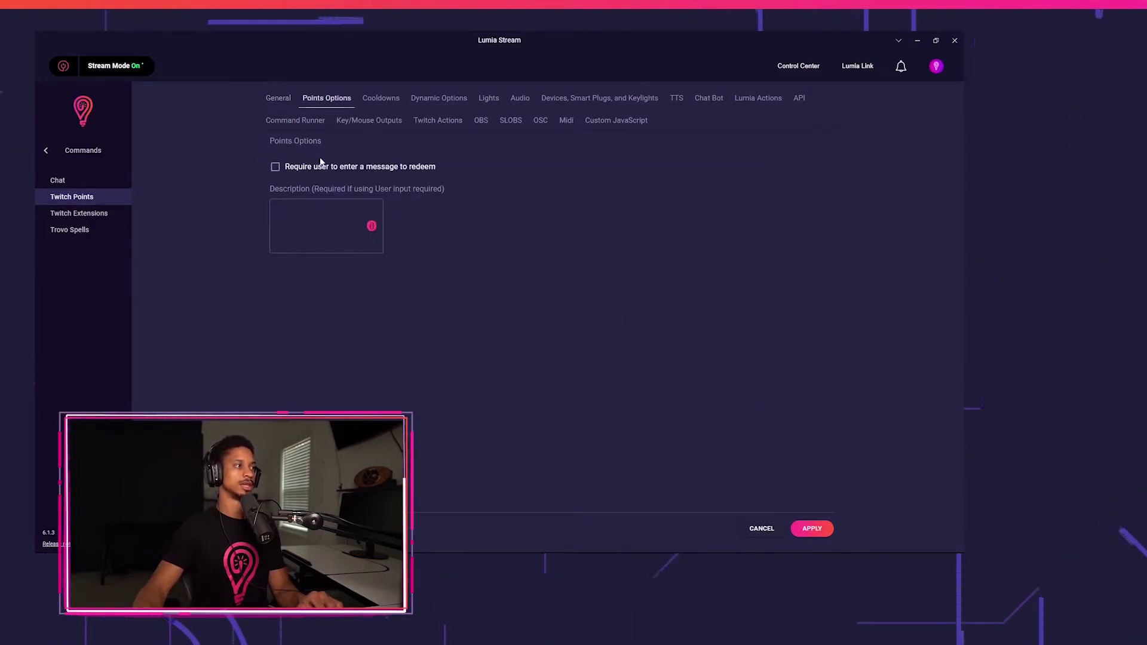
{"action": "left_click", "coordinate": [439, 98]}
{"action": "left_click", "coordinate": [327, 98]}
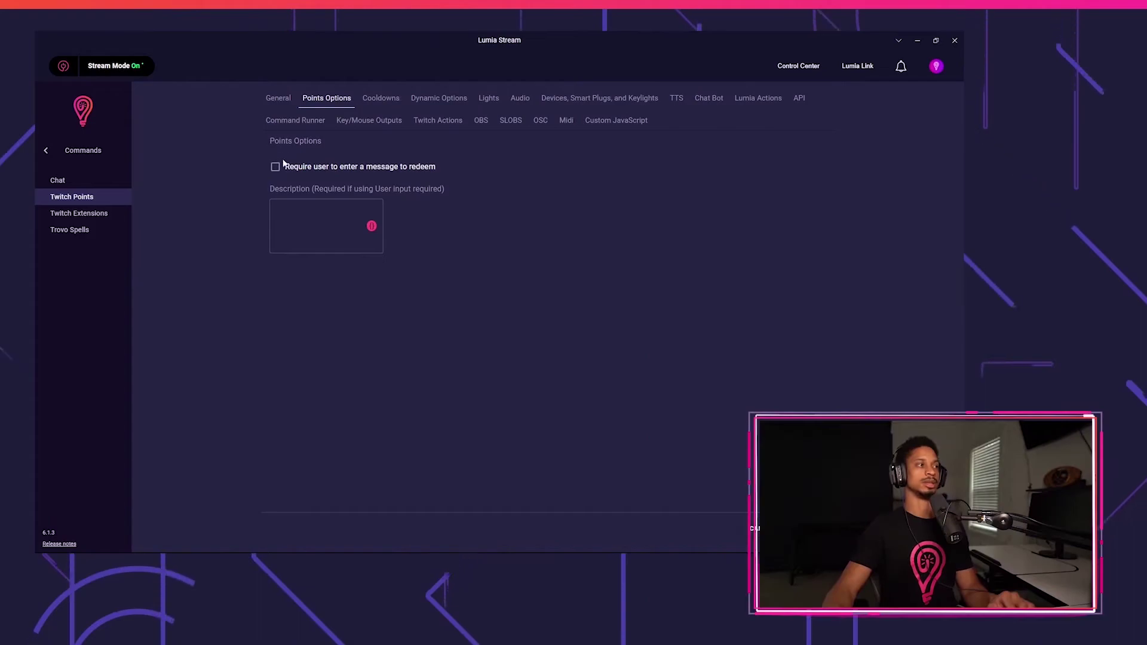
{"action": "left_click", "coordinate": [284, 165]}
{"action": "left_click", "coordinate": [297, 220]}
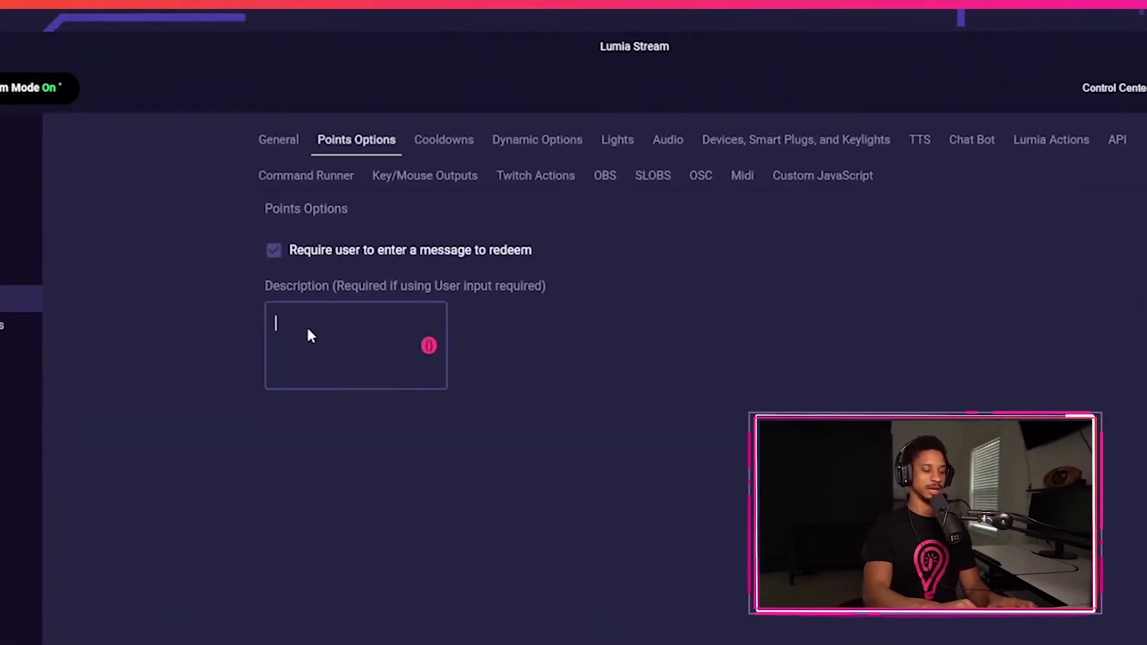
{"action": "type", "text": "Enter your message"}
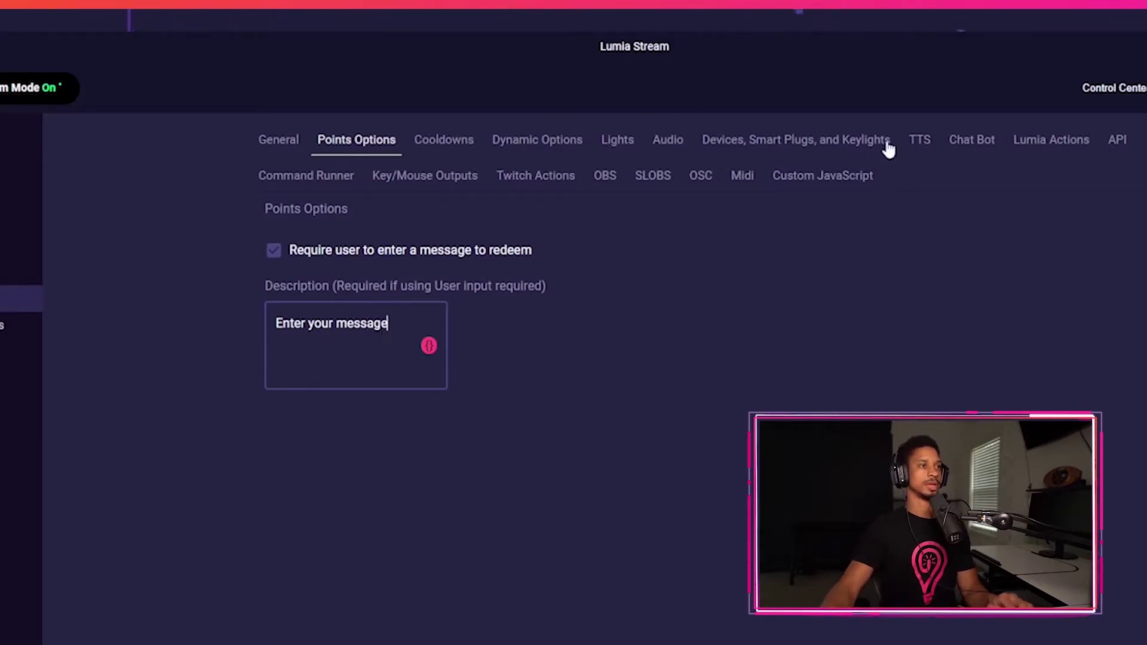
Step: Enable TTS for the say reward with template '{{username}} said {{prompt}}'
{"action": "left_click", "coordinate": [920, 141]}
{"action": "left_click", "coordinate": [371, 266]}
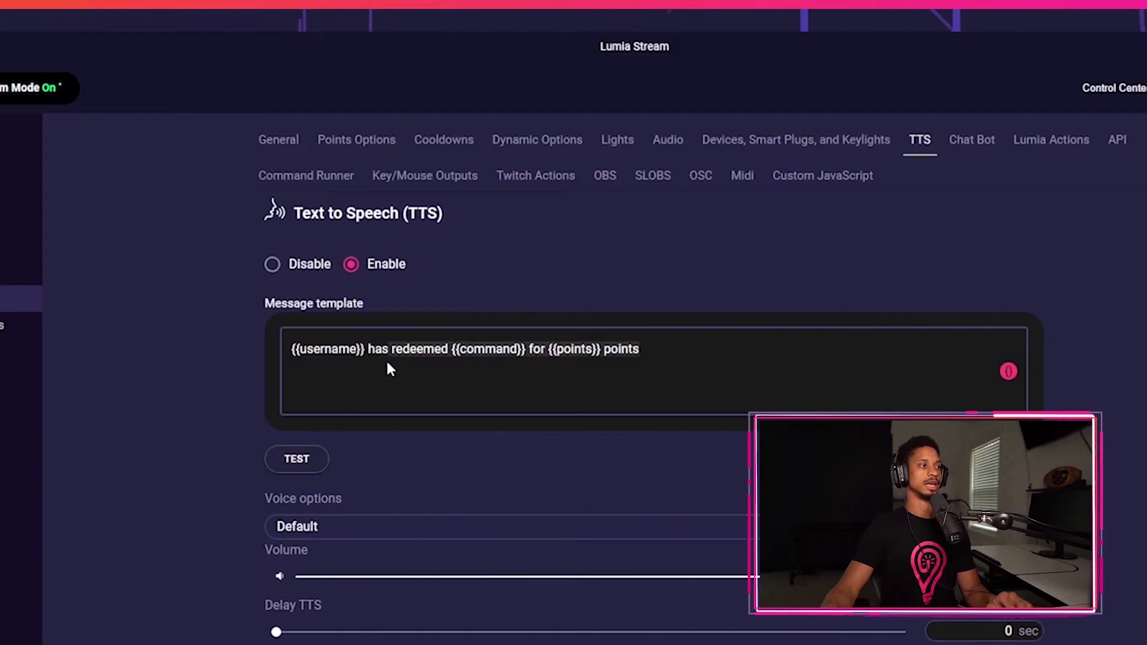
{"action": "type", "text": "sa"}
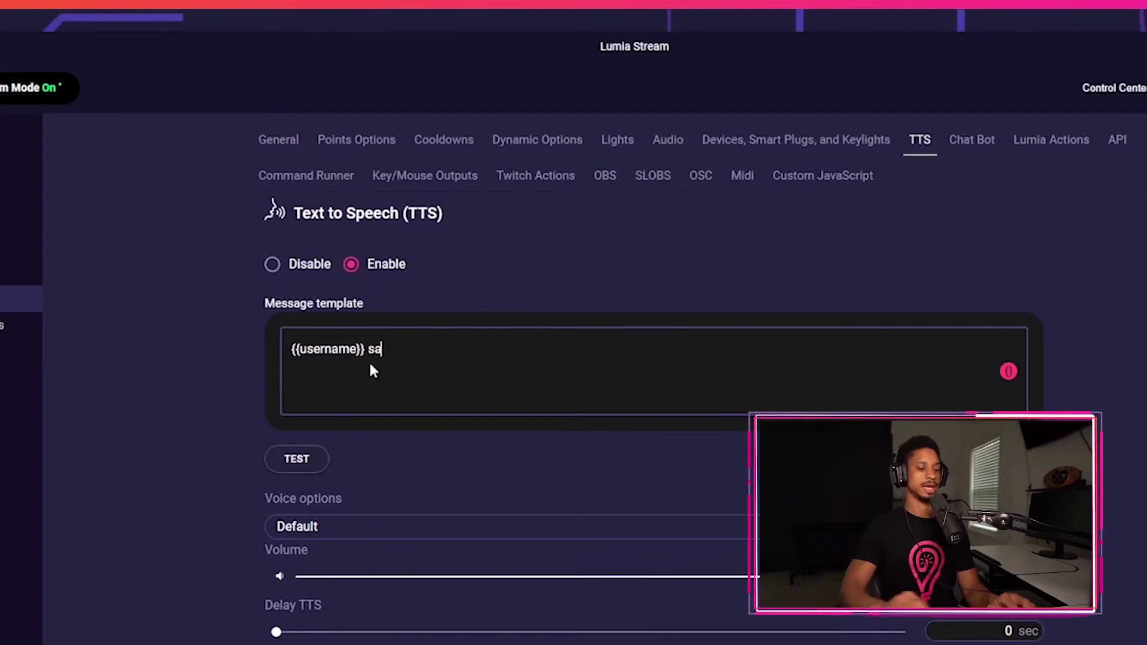
{"action": "type", "text": "id"}
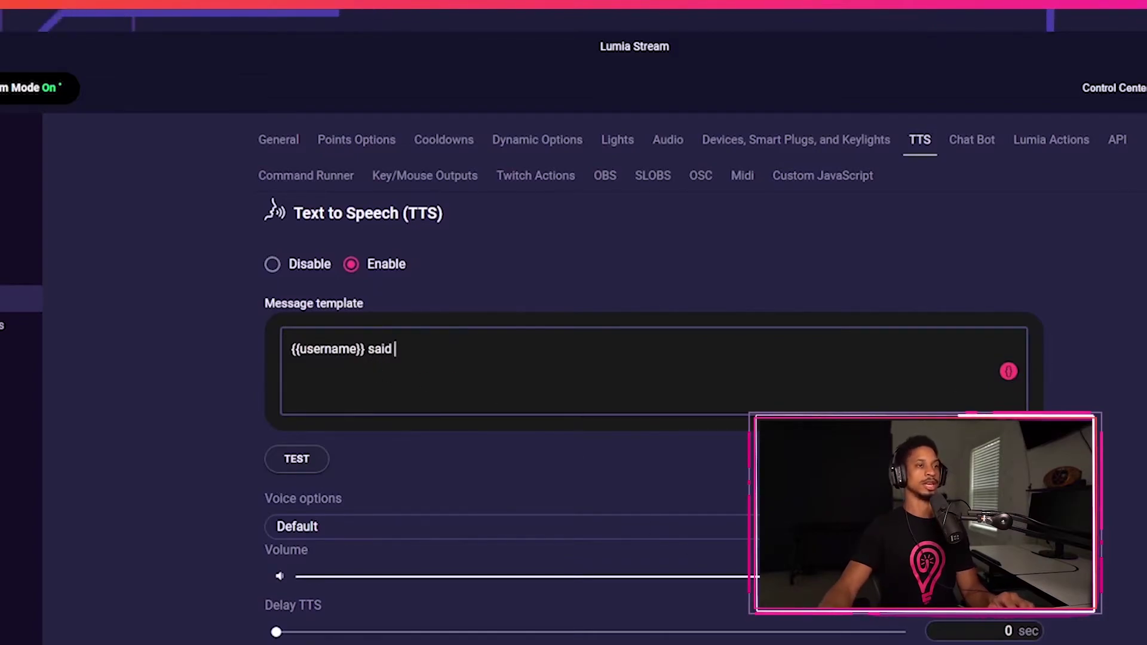
{"action": "left_click", "coordinate": [1008, 372]}
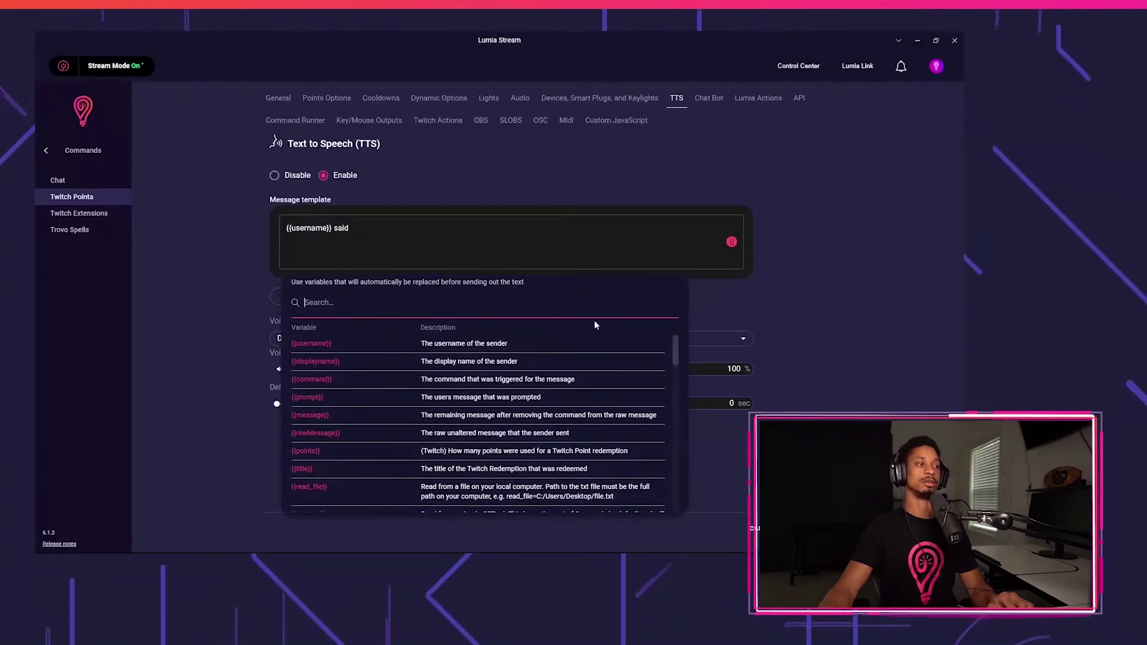
{"action": "left_click", "coordinate": [319, 398]}
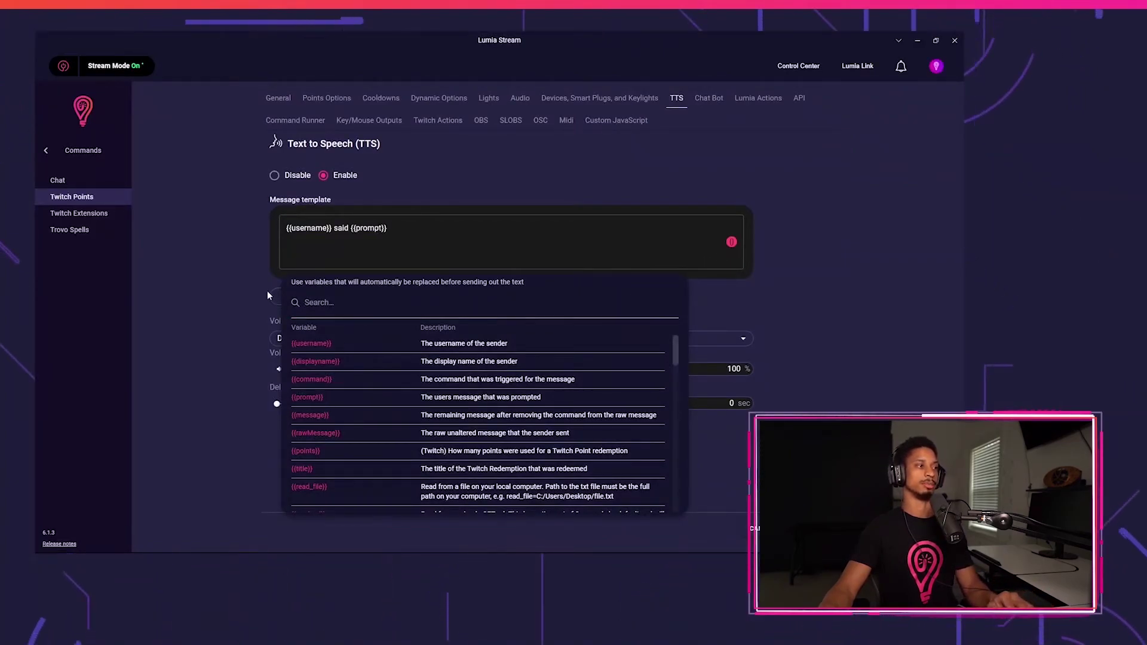
{"action": "left_click", "coordinate": [243, 291]}
Step: Set the say reward's voice to Microsoft Zira, then save and refresh
{"action": "left_click", "coordinate": [349, 340]}
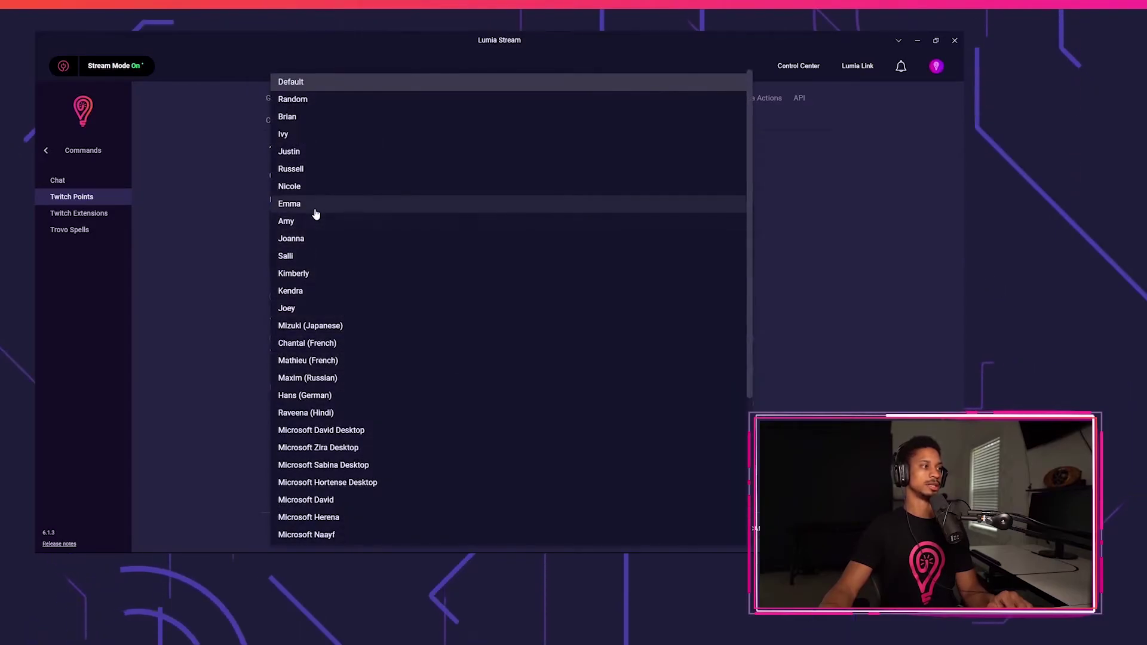
{"action": "scroll", "coordinate": [316, 299], "scroll_direction": "down", "scroll_amount": 3}
{"action": "left_click", "coordinate": [321, 383]}
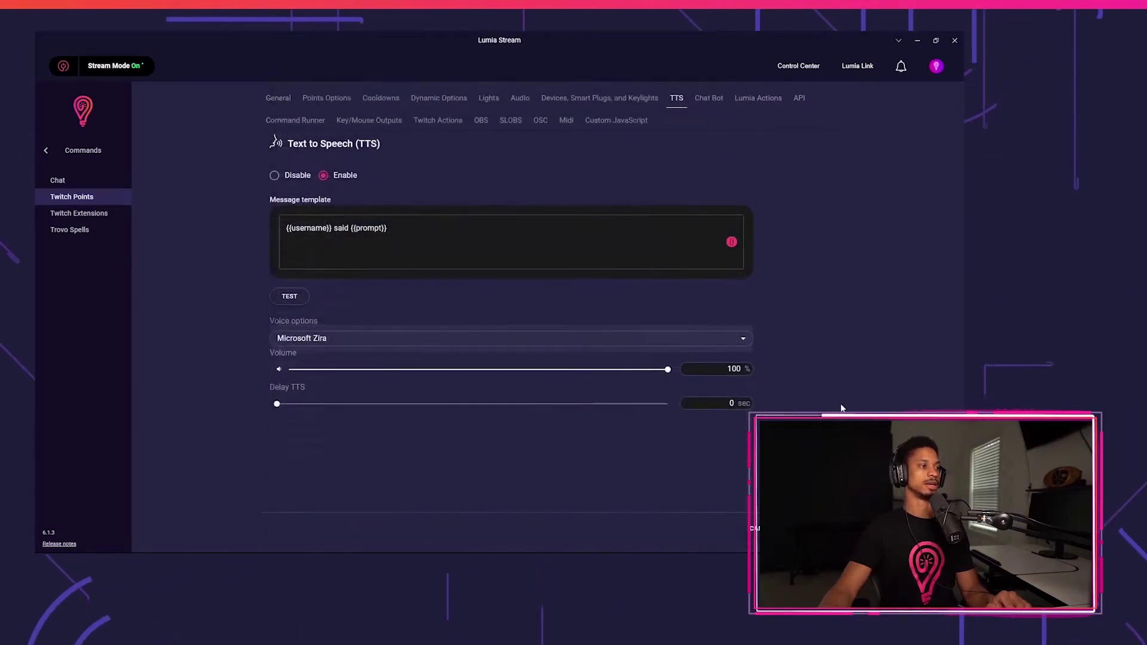
{"action": "left_click", "coordinate": [639, 509]}
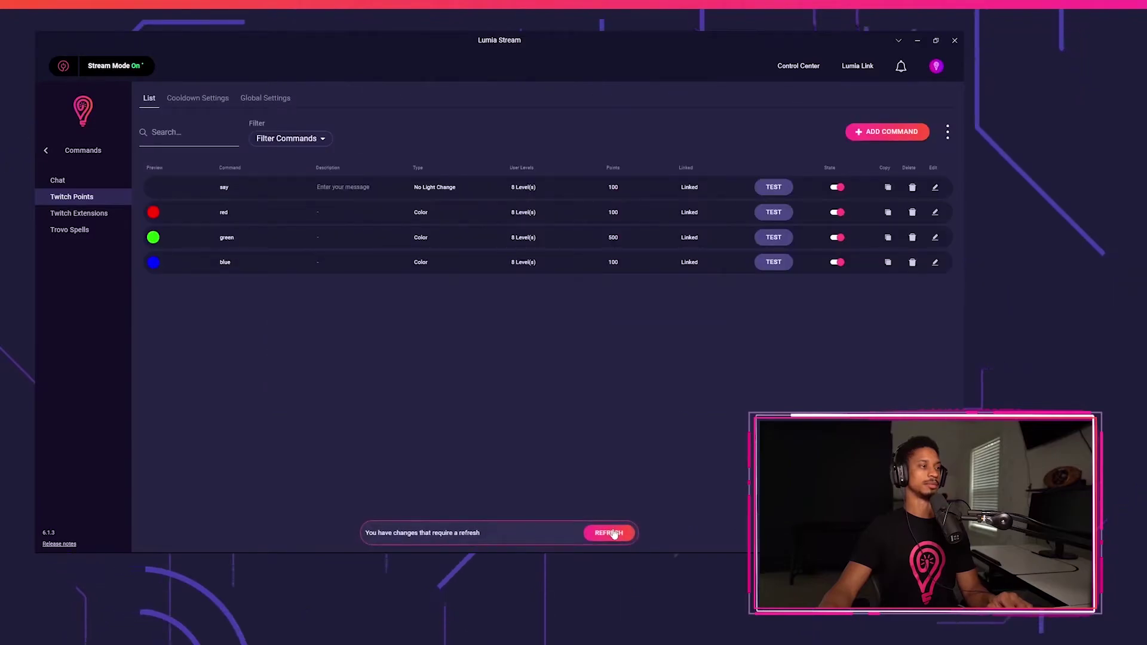
{"action": "left_click", "coordinate": [609, 532]}
Step: On Twitch, redeem the say reward with the message 'this is soooo cool'
{"action": "key", "text": "alt+Tab"}
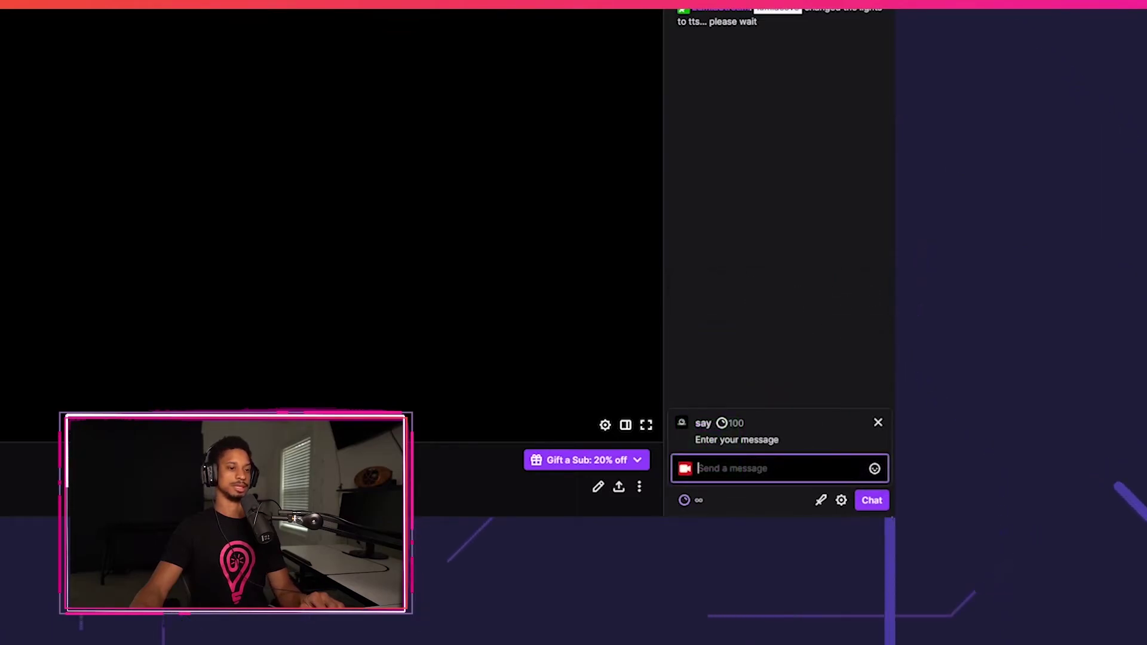
{"action": "type", "text": "this is soooo co"}
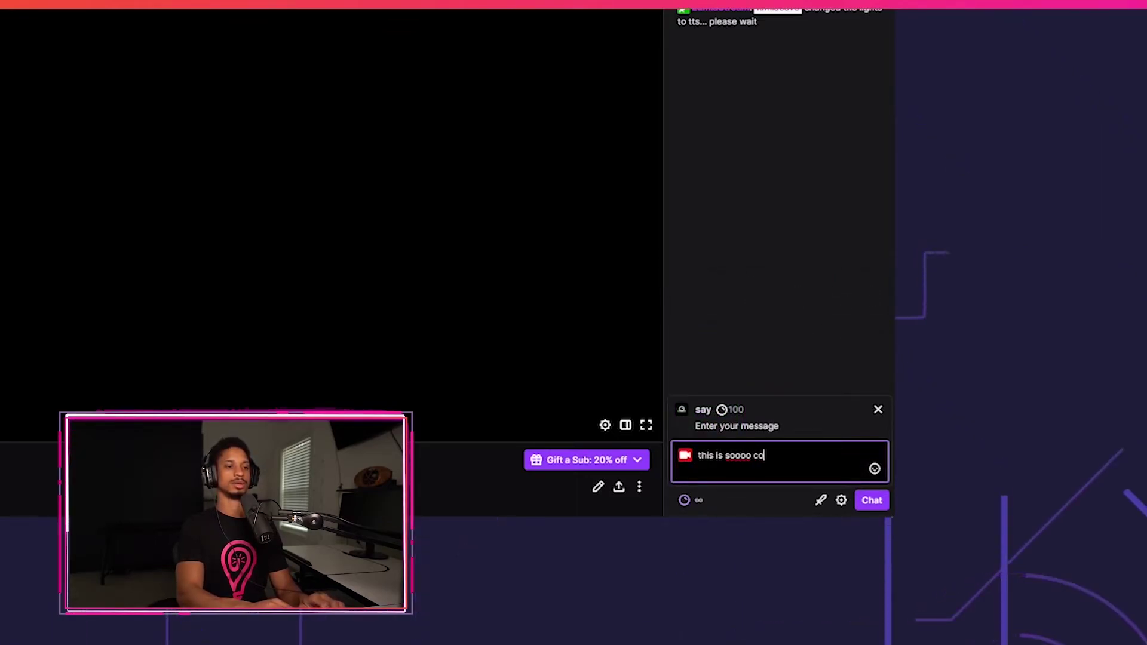
{"action": "type", "text": "ol"}
{"action": "key", "text": "Return"}
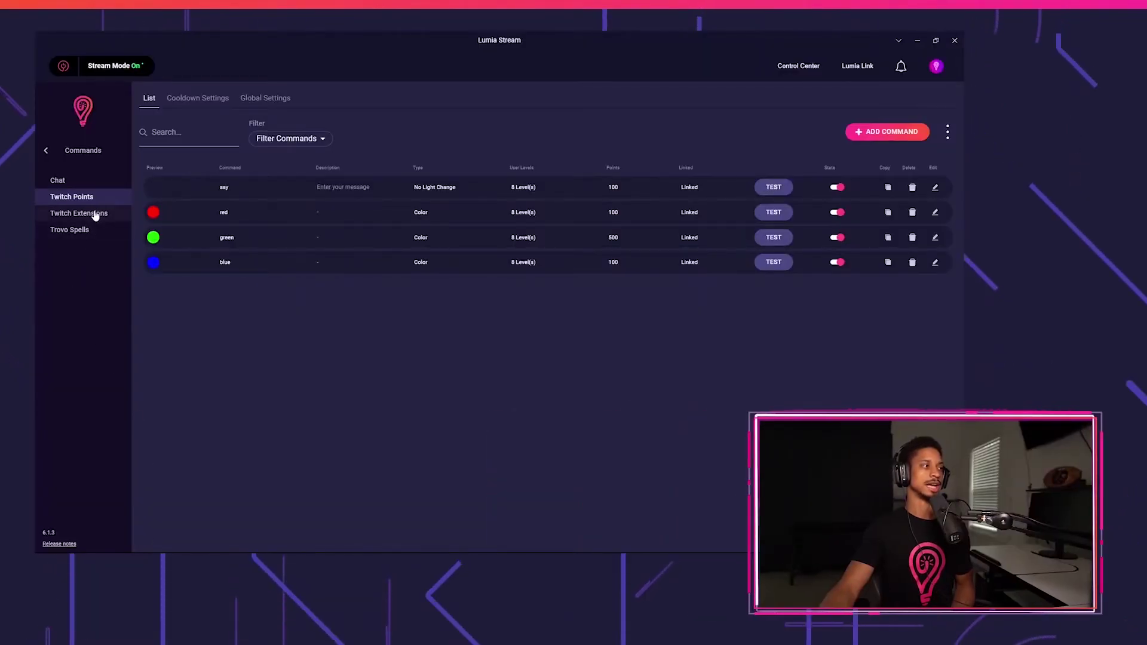
Step: Enable TTS on the Twitch follower alert, reading '{{username}} is now following!'
{"action": "left_click", "coordinate": [48, 152]}
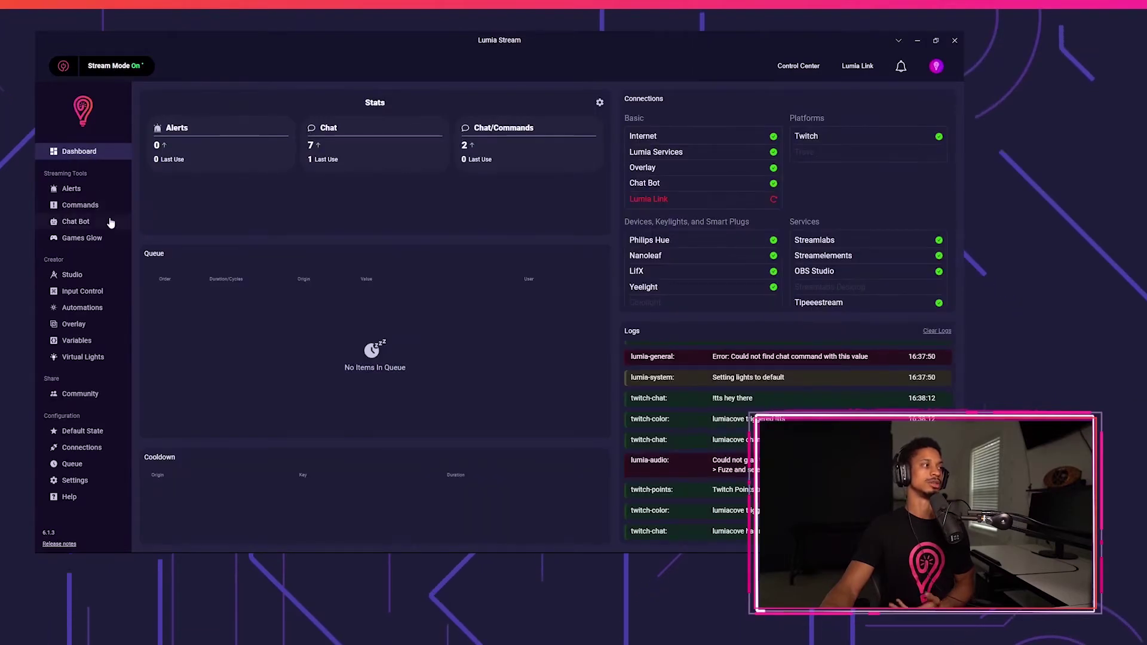
{"action": "left_click", "coordinate": [86, 196]}
{"action": "scroll", "coordinate": [300, 263], "scroll_direction": "down", "scroll_amount": 3}
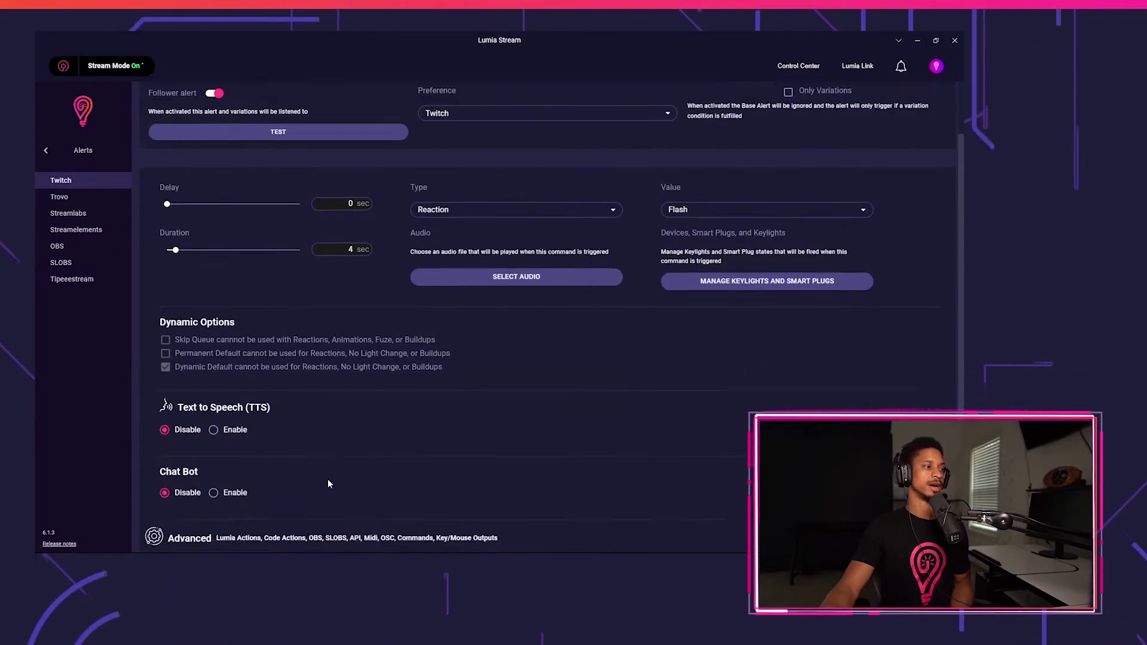
{"action": "left_click", "coordinate": [215, 357]}
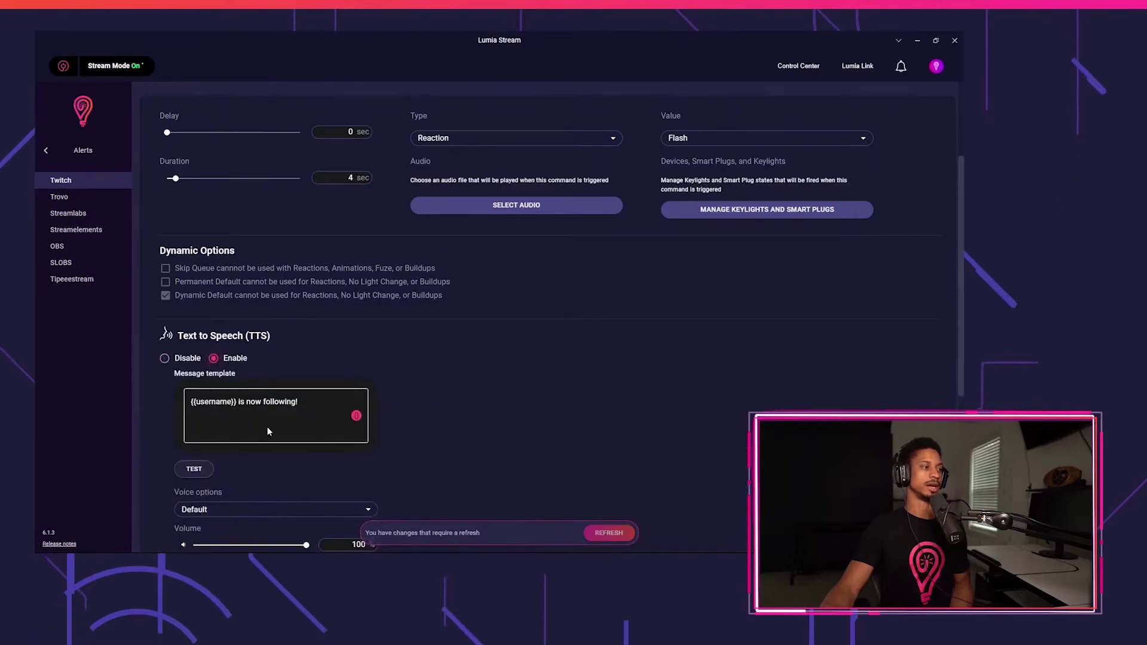
{"action": "scroll", "coordinate": [237, 469], "scroll_direction": "down", "scroll_amount": 2}
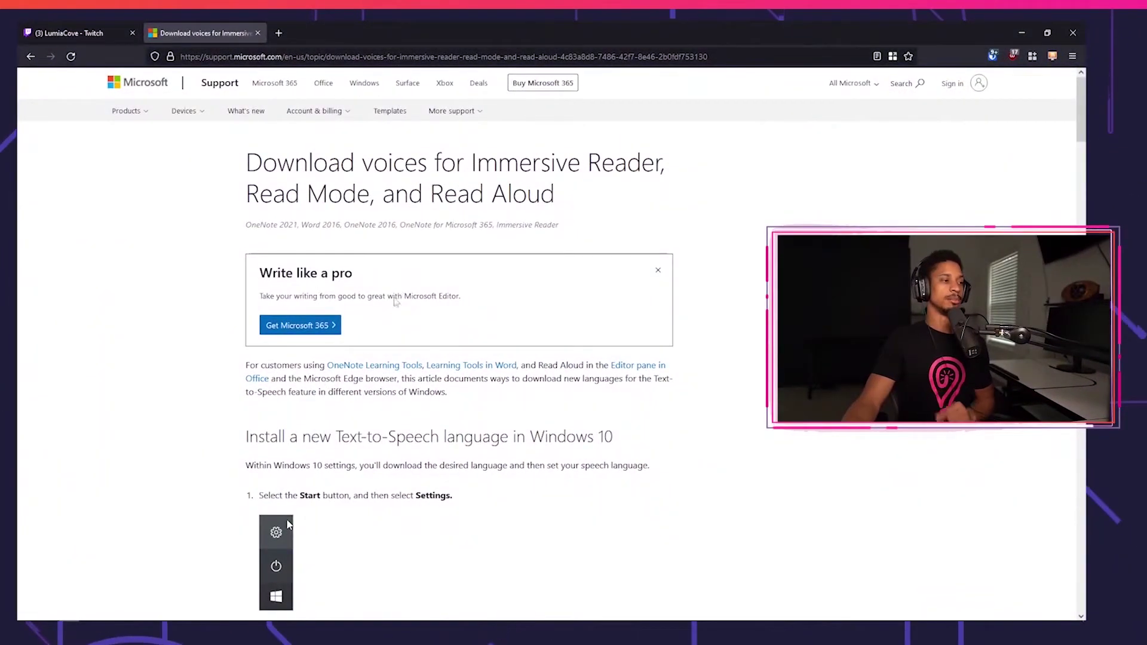
Step: Search Windows for 'speech se' and open the Speech settings page
{"action": "mouse_move", "coordinate": [41, 614]}
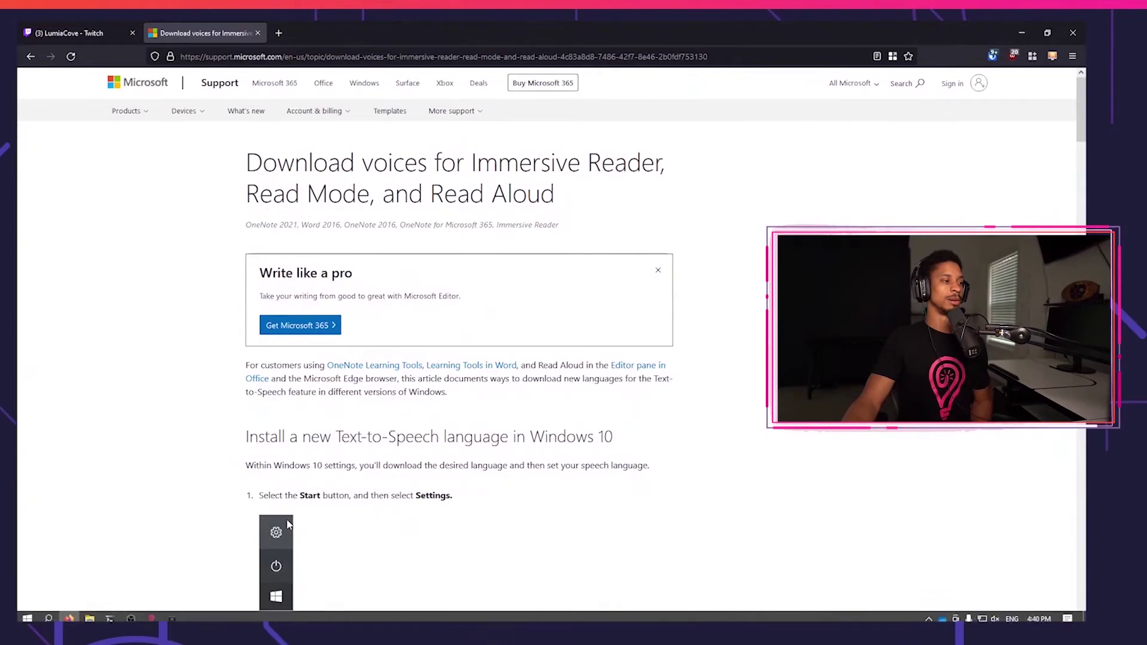
{"action": "left_click", "coordinate": [47, 613]}
{"action": "type", "text": "sp"}
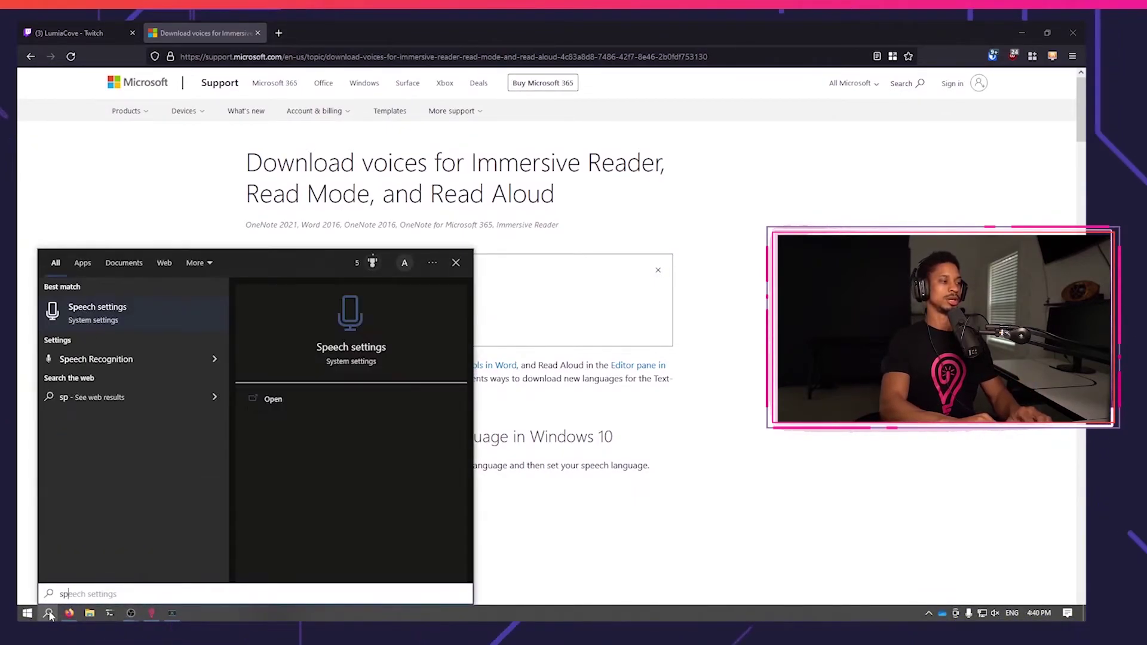
{"action": "type", "text": "eech set"}
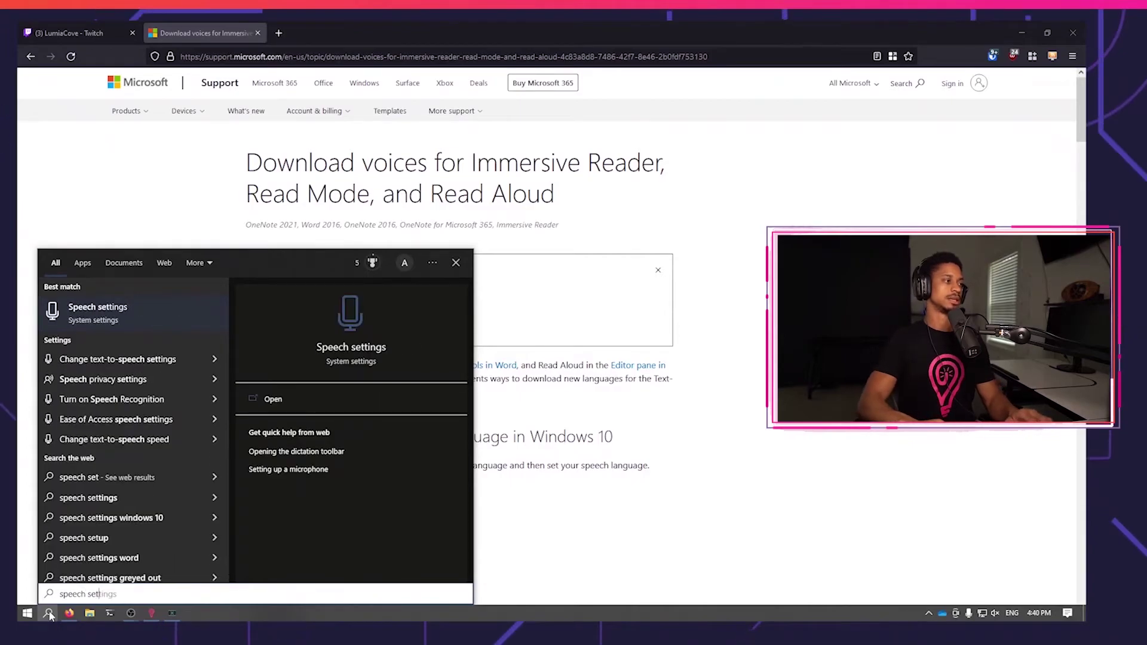
{"action": "key", "text": "Return"}
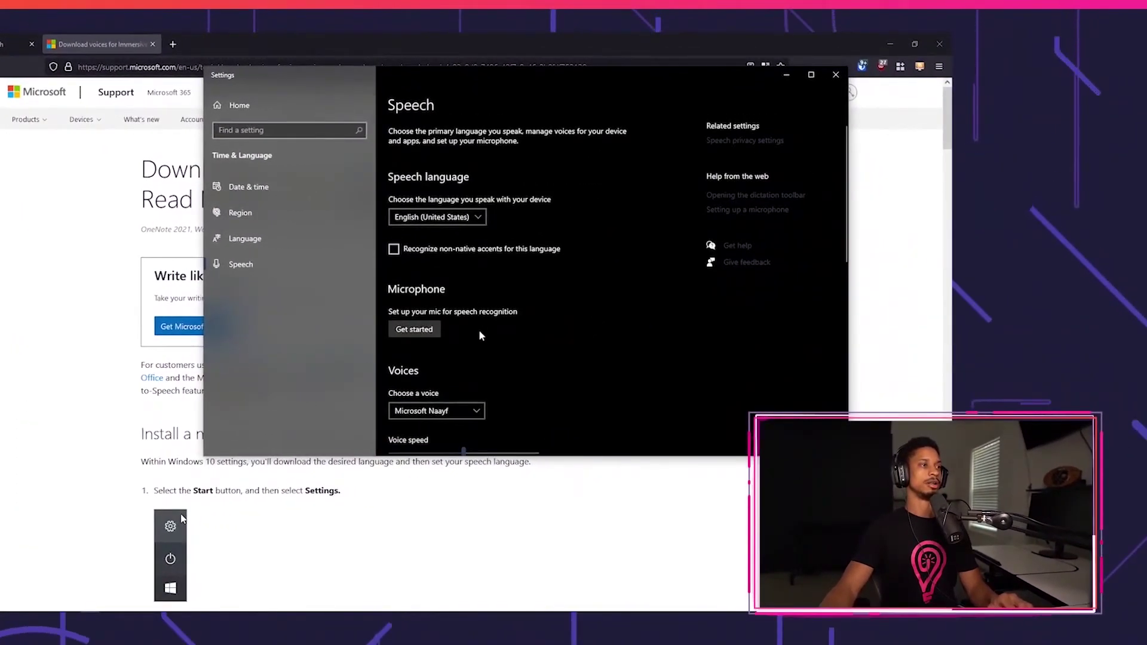
Step: Add the Chinese (Simplified, China) voice package from the Speech page's voice picker
{"action": "scroll", "coordinate": [481, 336], "scroll_direction": "down", "scroll_amount": 6}
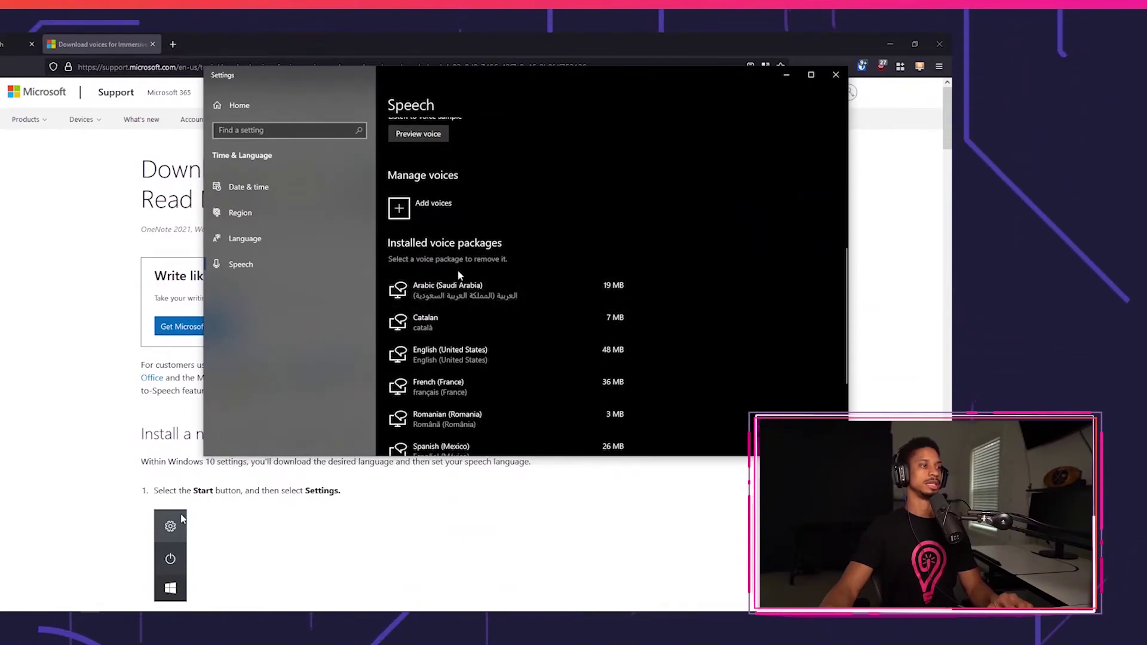
{"action": "scroll", "coordinate": [477, 265], "scroll_direction": "up", "scroll_amount": 2}
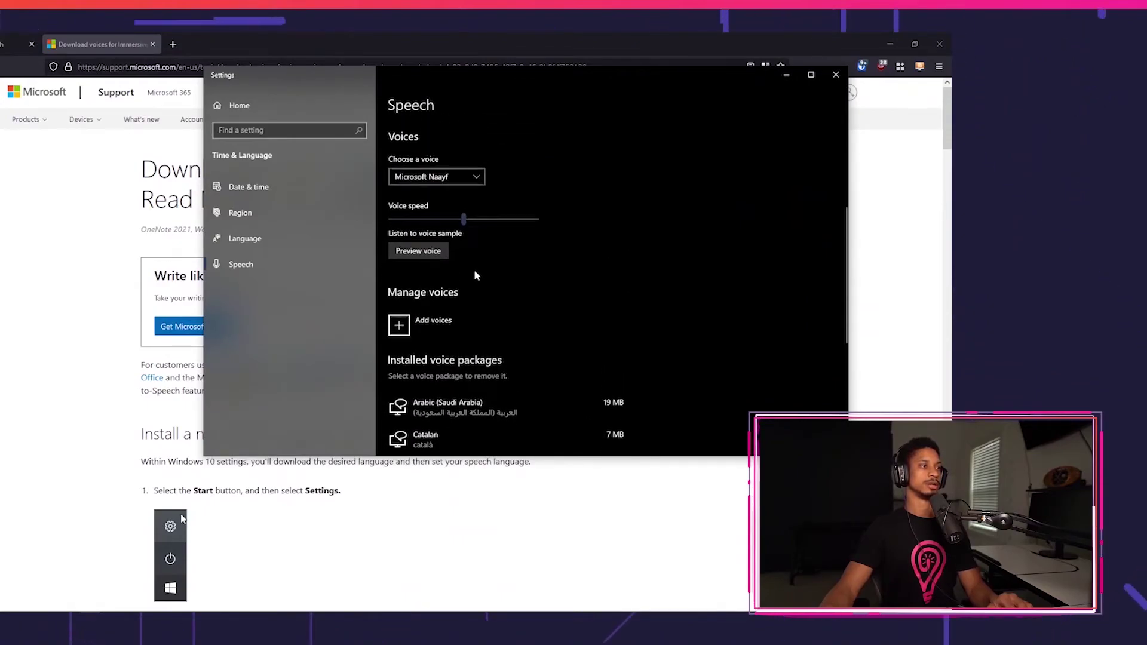
{"action": "left_click", "coordinate": [417, 336]}
{"action": "scroll", "coordinate": [526, 293], "scroll_direction": "down", "scroll_amount": 2}
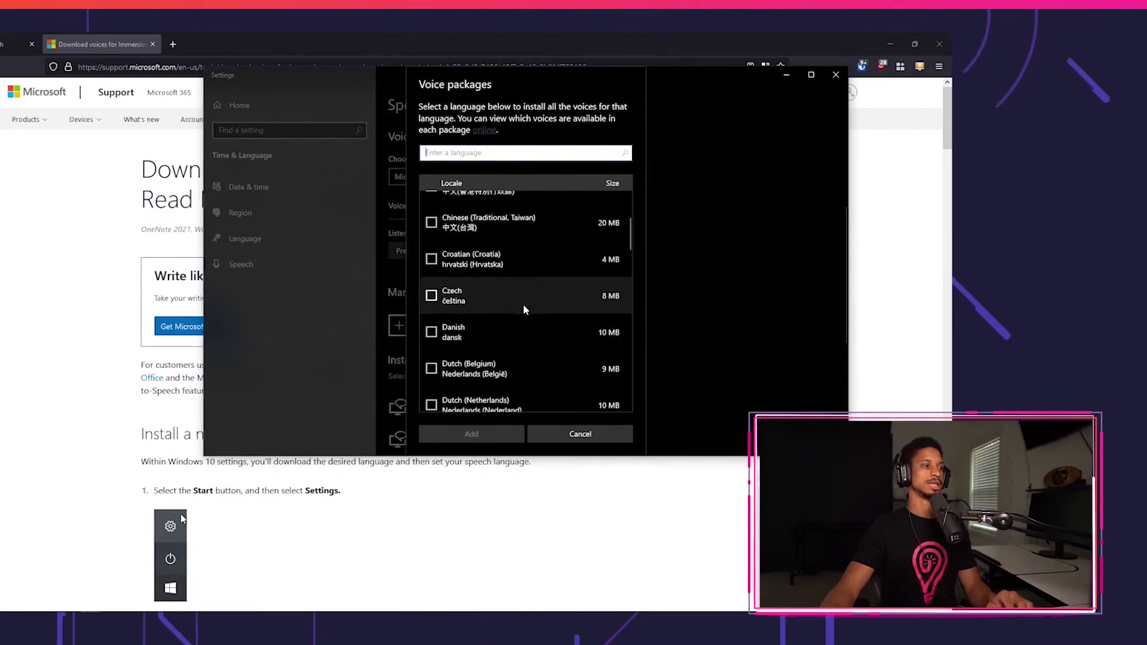
{"action": "scroll", "coordinate": [523, 307], "scroll_direction": "up", "scroll_amount": 3}
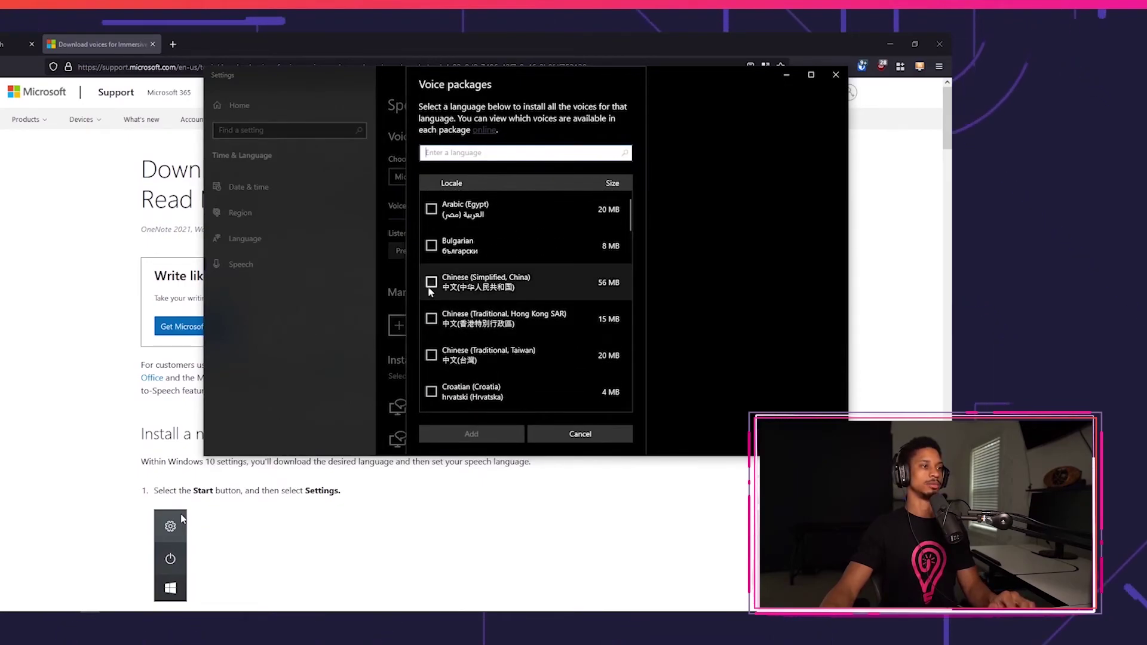
{"action": "left_click", "coordinate": [430, 286]}
{"action": "left_click", "coordinate": [493, 430]}
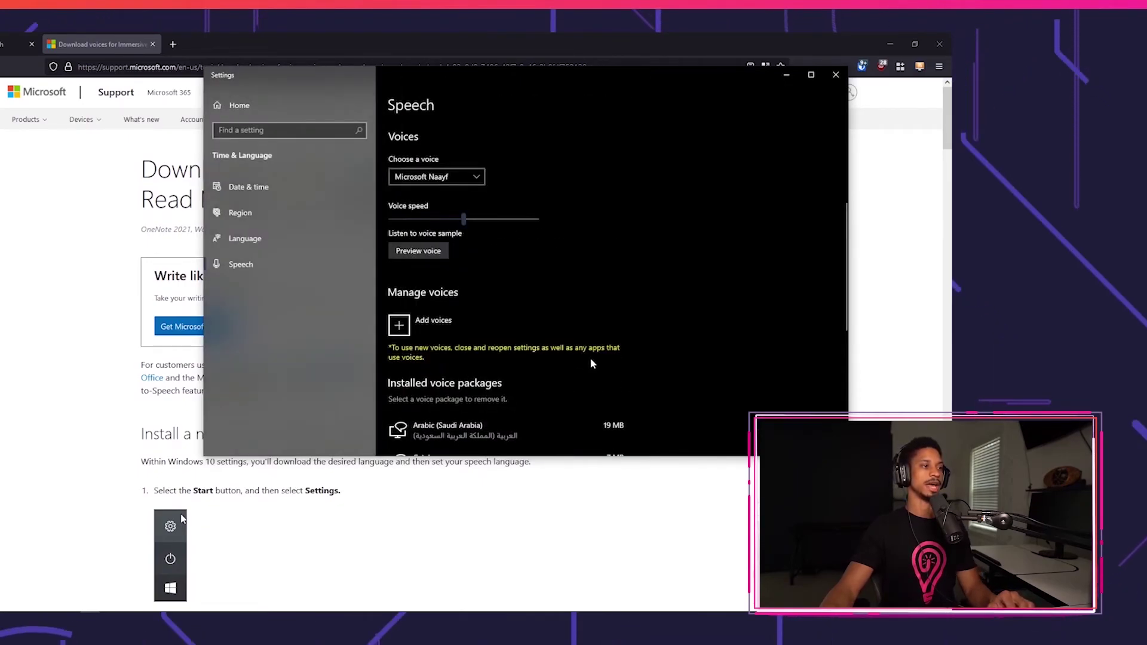
{"action": "scroll", "coordinate": [464, 265], "scroll_direction": "down", "scroll_amount": 3}
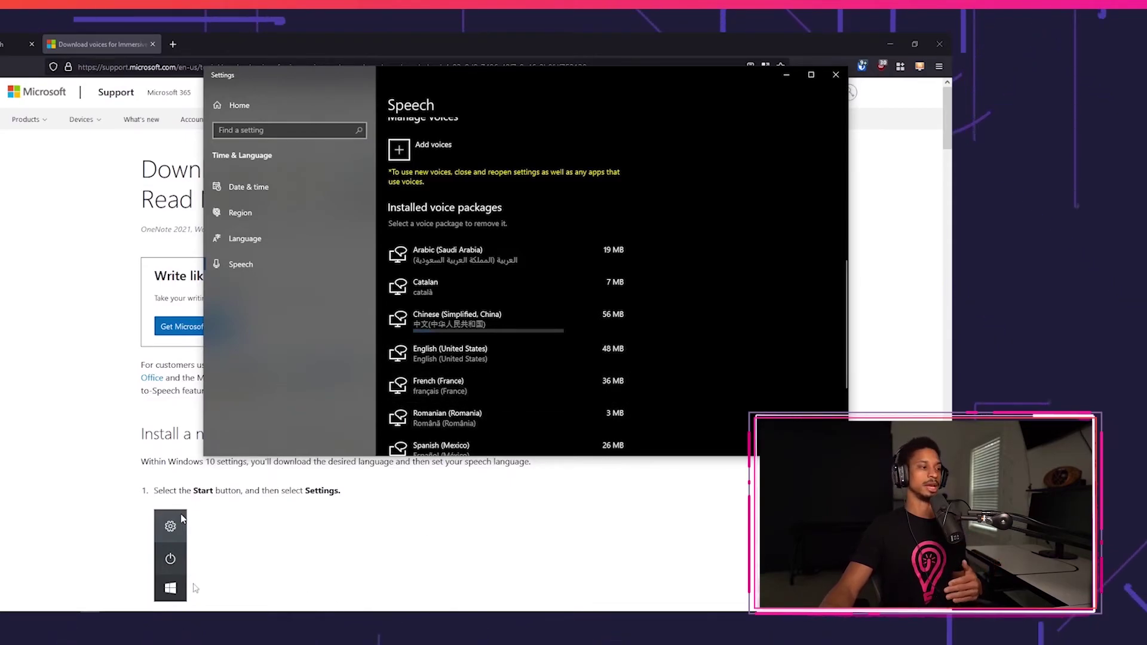
Step: Back in Lumia Stream, set the follower alert's TTS voice to Microsoft Herena
{"action": "left_click", "coordinate": [162, 544]}
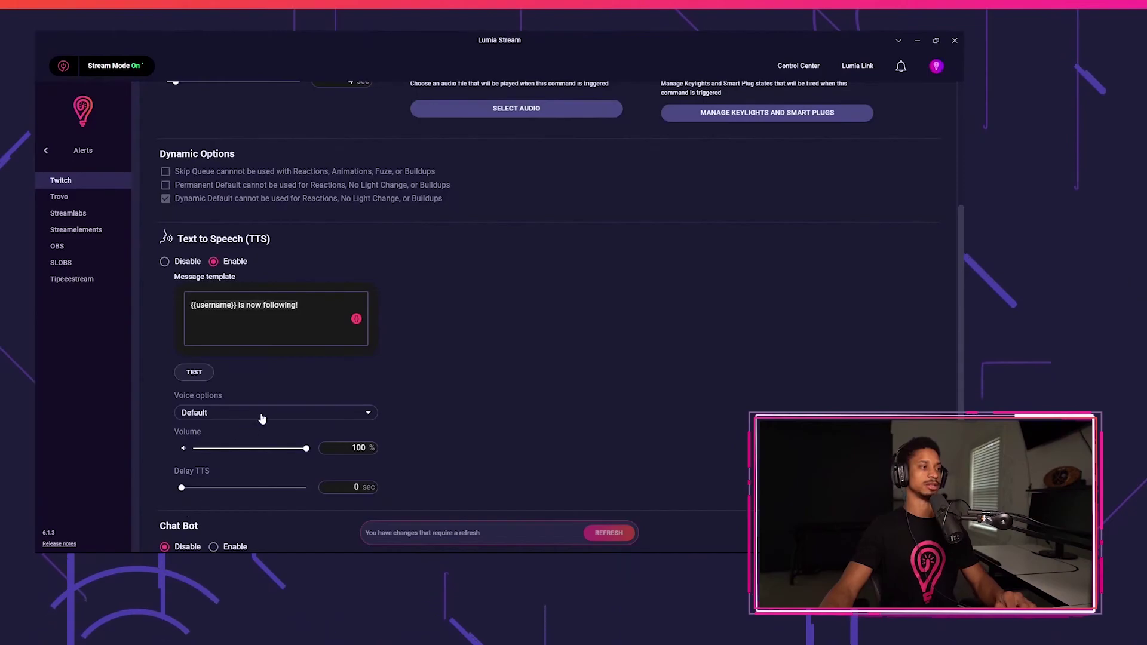
{"action": "left_click", "coordinate": [261, 419]}
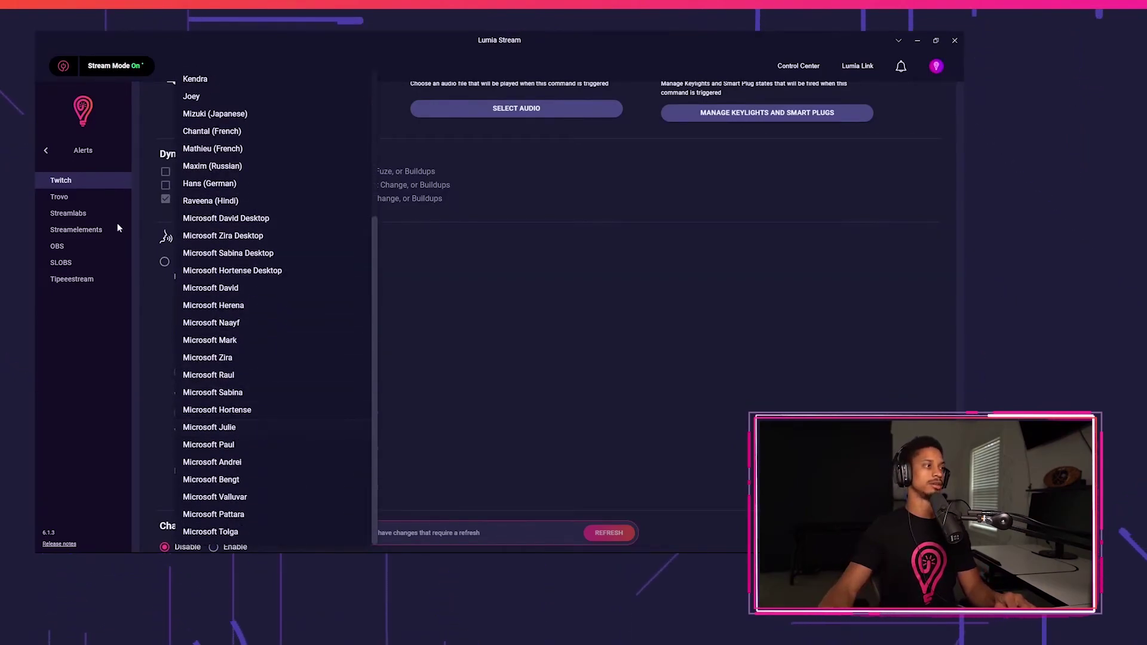
{"action": "left_click", "coordinate": [239, 305]}
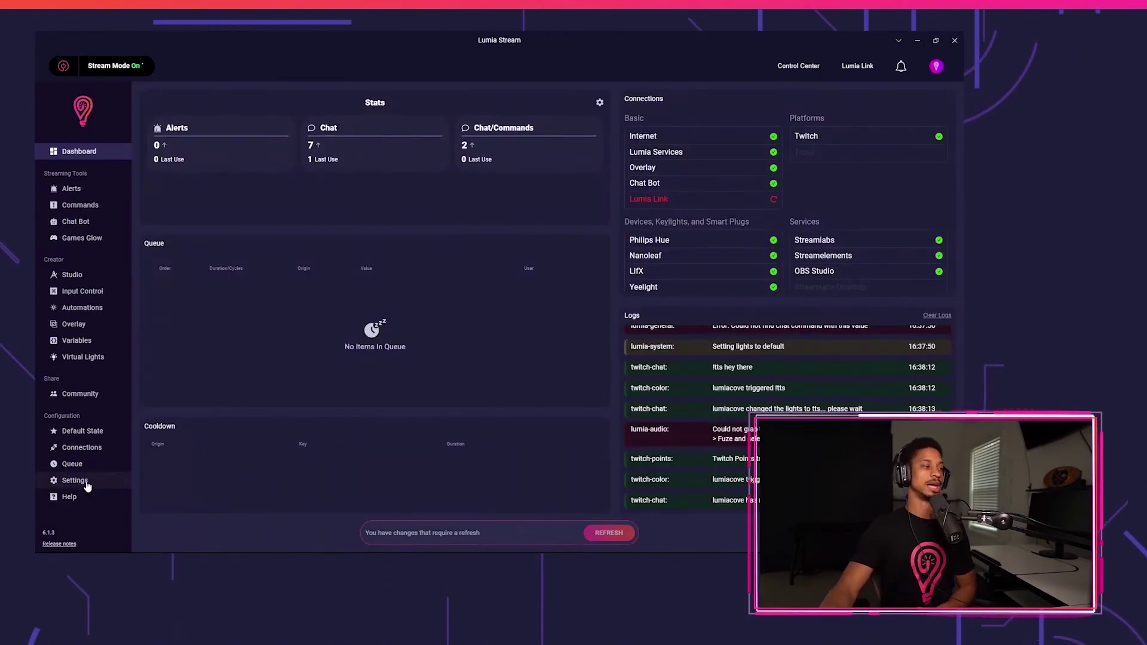
Step: In General settings, show the TTS Output Device list, currently Music (TC-HELICON GoXLR)
{"action": "left_click", "coordinate": [86, 486]}
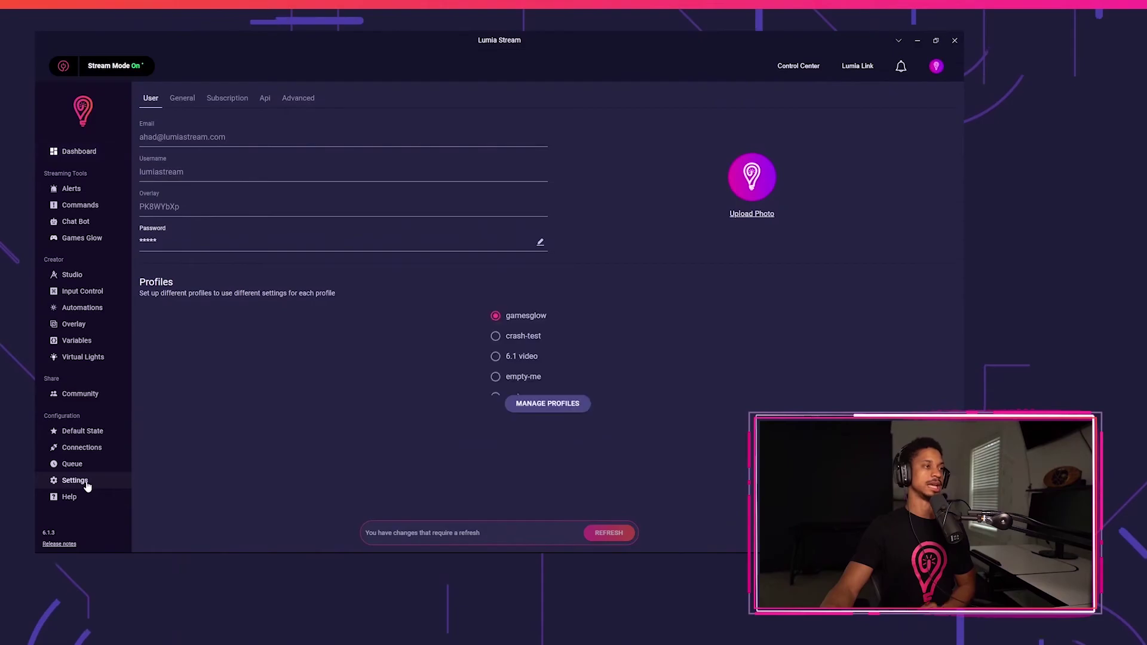
{"action": "left_click", "coordinate": [183, 99]}
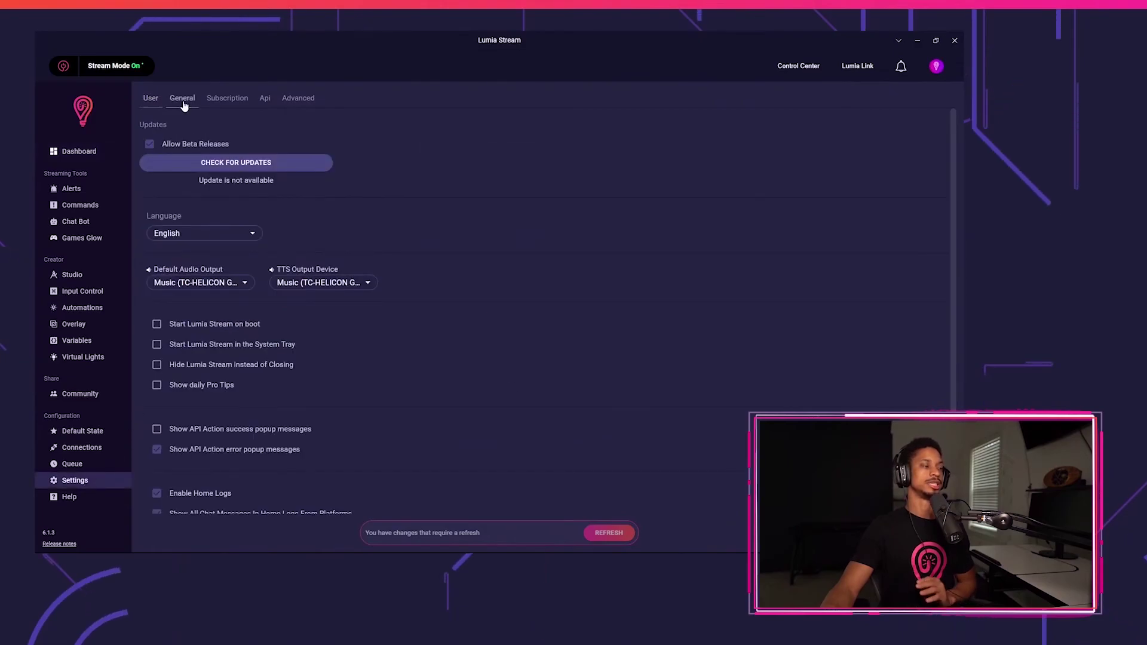
{"action": "left_click", "coordinate": [323, 283]}
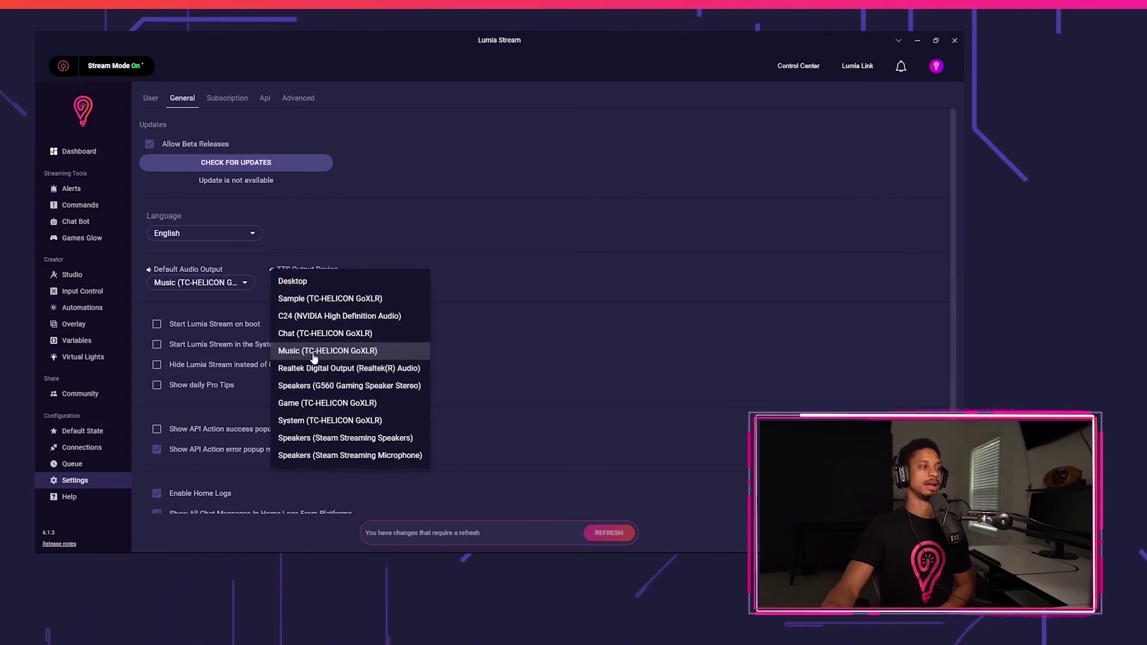
{"action": "left_click", "coordinate": [229, 291]}
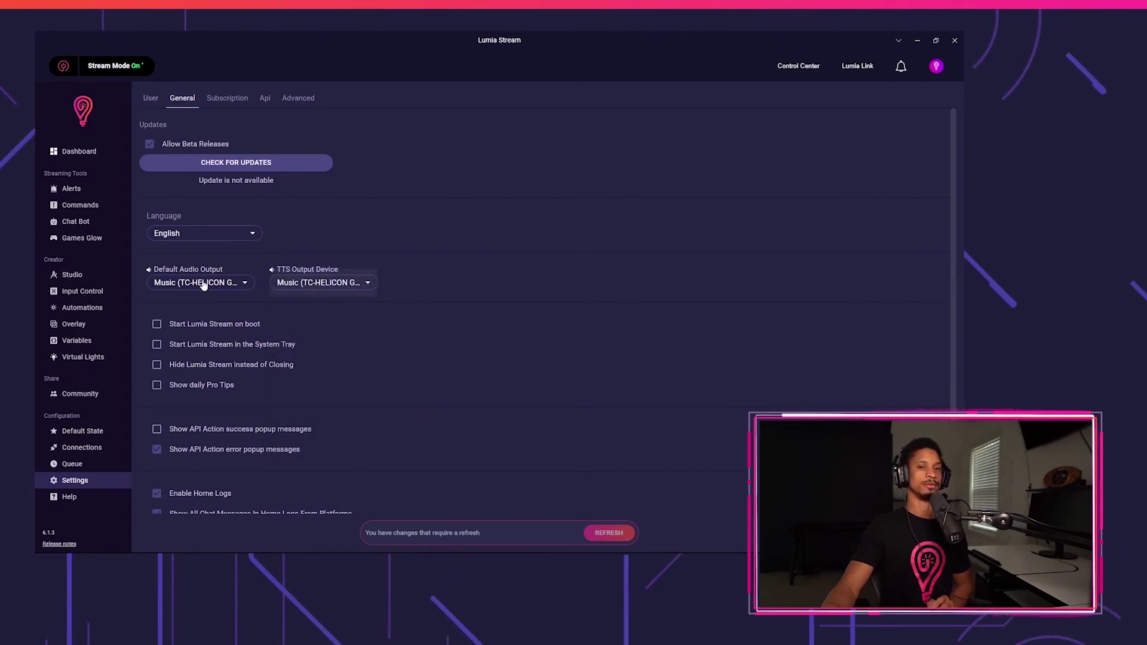
{"action": "left_click", "coordinate": [317, 284]}
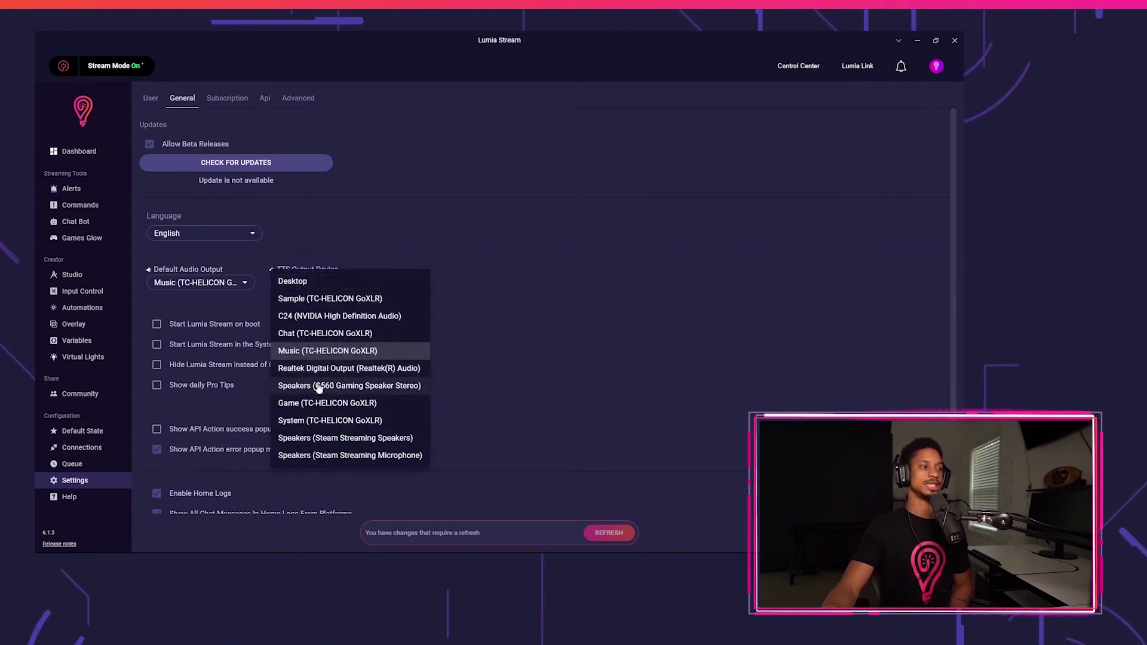
{"action": "left_click", "coordinate": [538, 275]}
{"action": "left_click", "coordinate": [368, 282]}
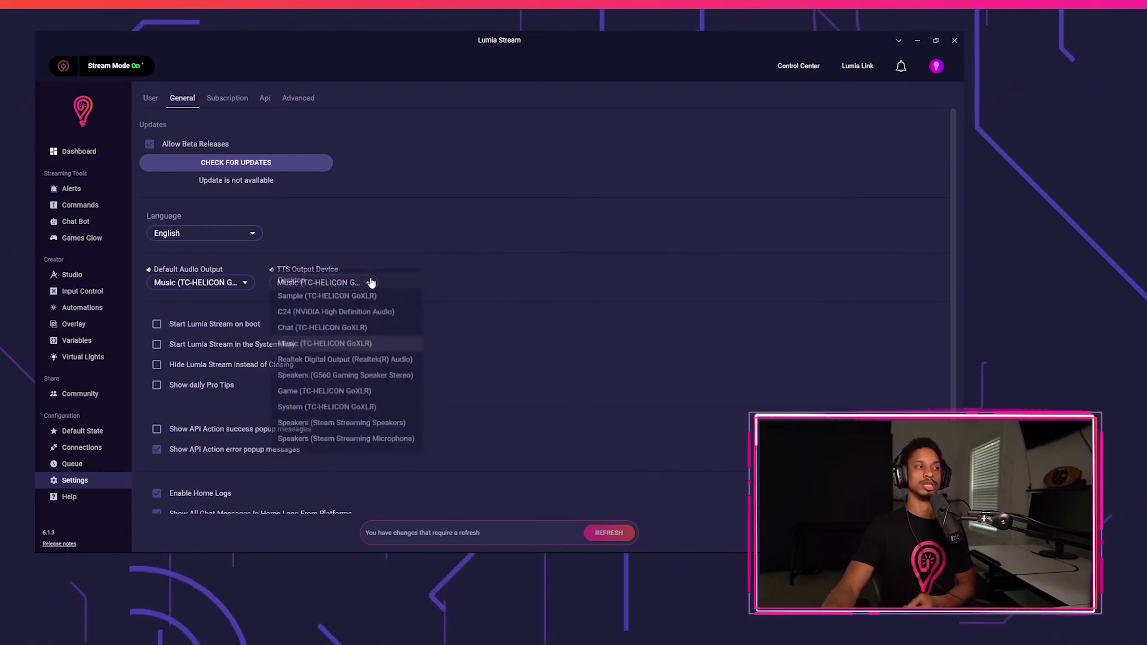